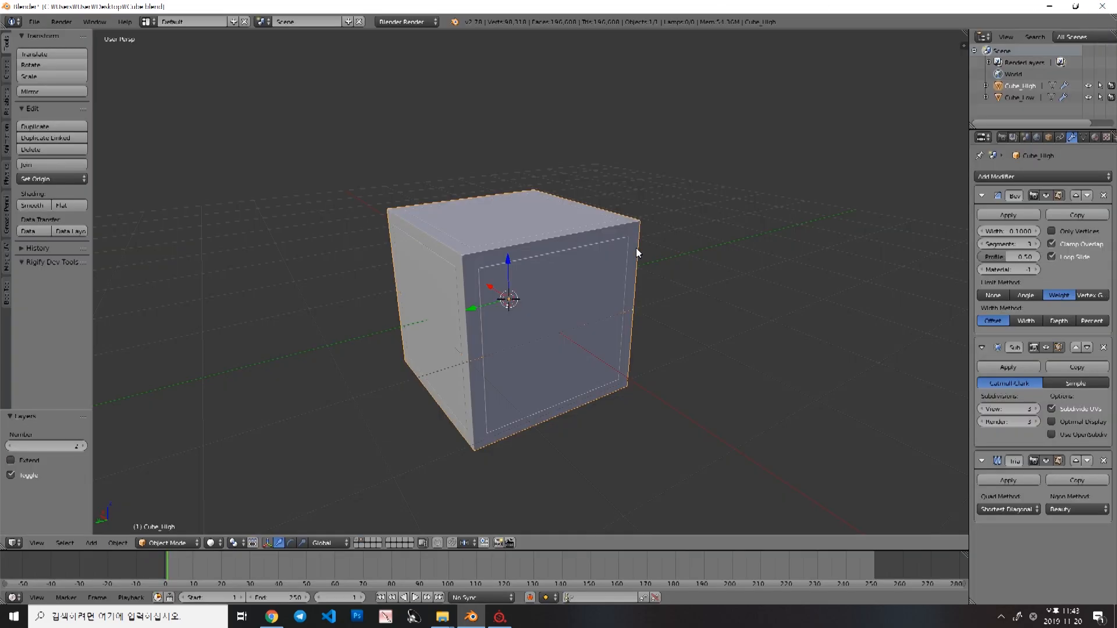
Step: Switch to Substance Painter and create a new project from the Cube_Low.fbx mesh
{"action": "left_click", "coordinate": [499, 617]}
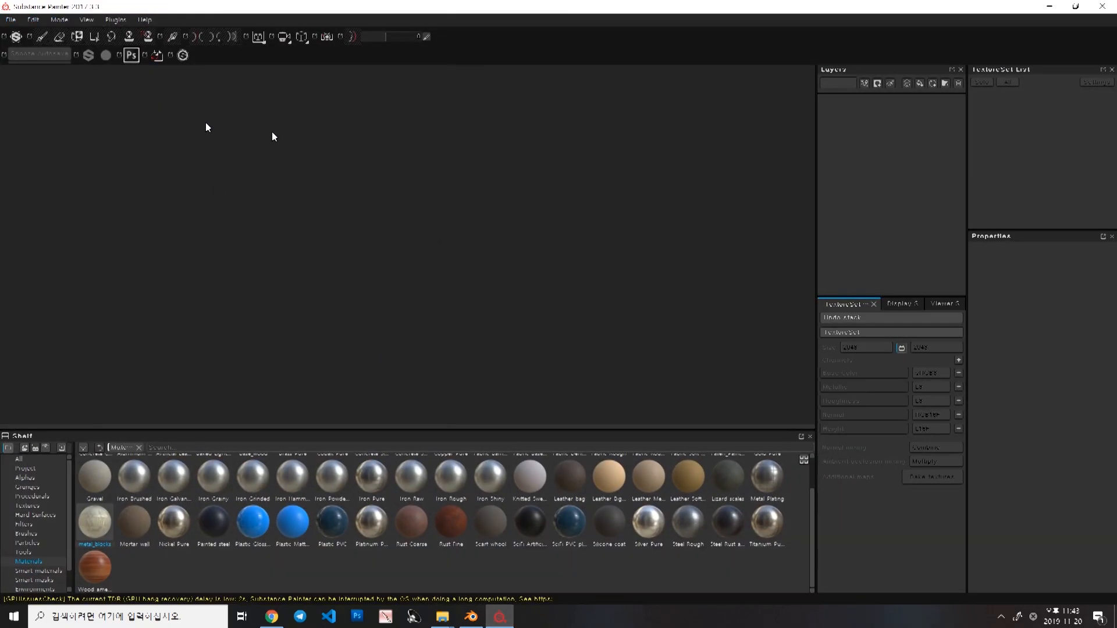
{"action": "left_click", "coordinate": [9, 19]}
{"action": "left_click", "coordinate": [26, 55]}
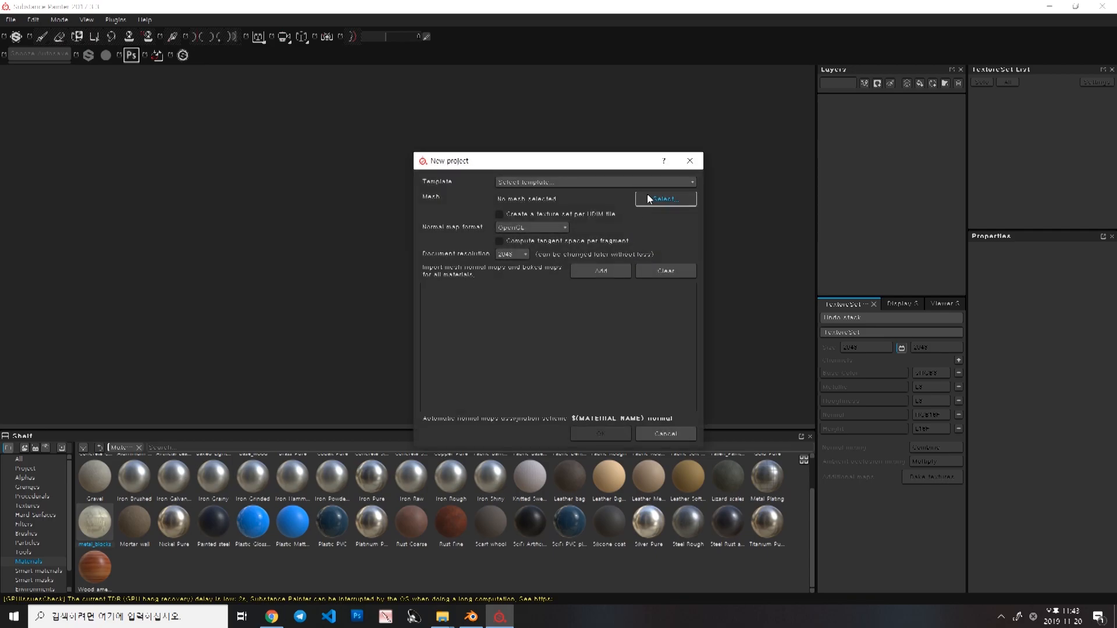
{"action": "left_click", "coordinate": [655, 200]}
{"action": "double_click", "coordinate": [570, 424]}
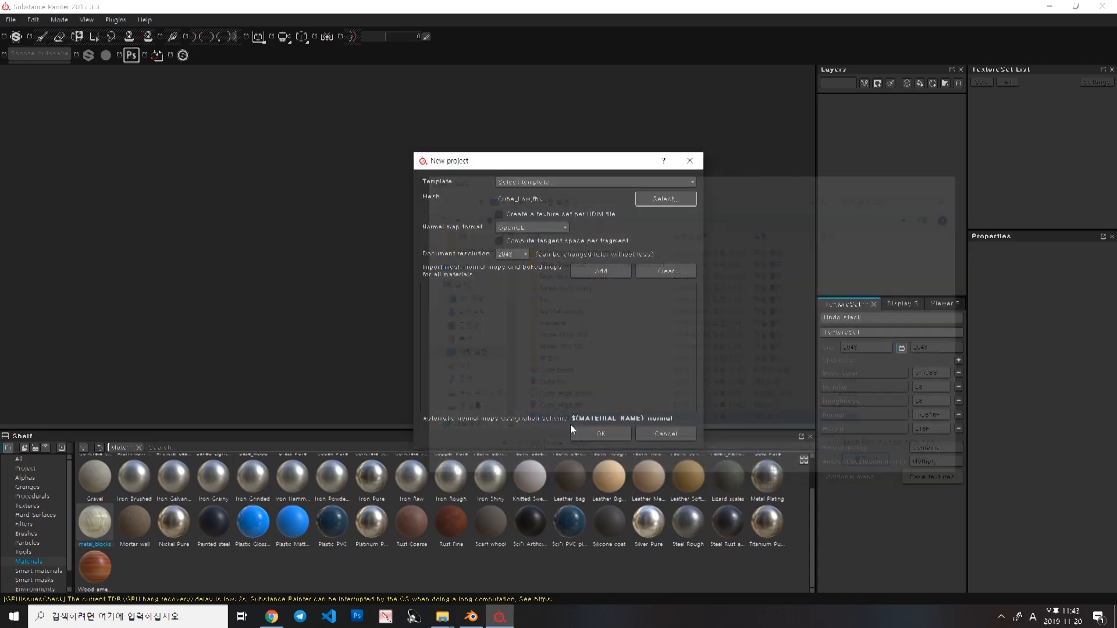
{"action": "left_click", "coordinate": [606, 433]}
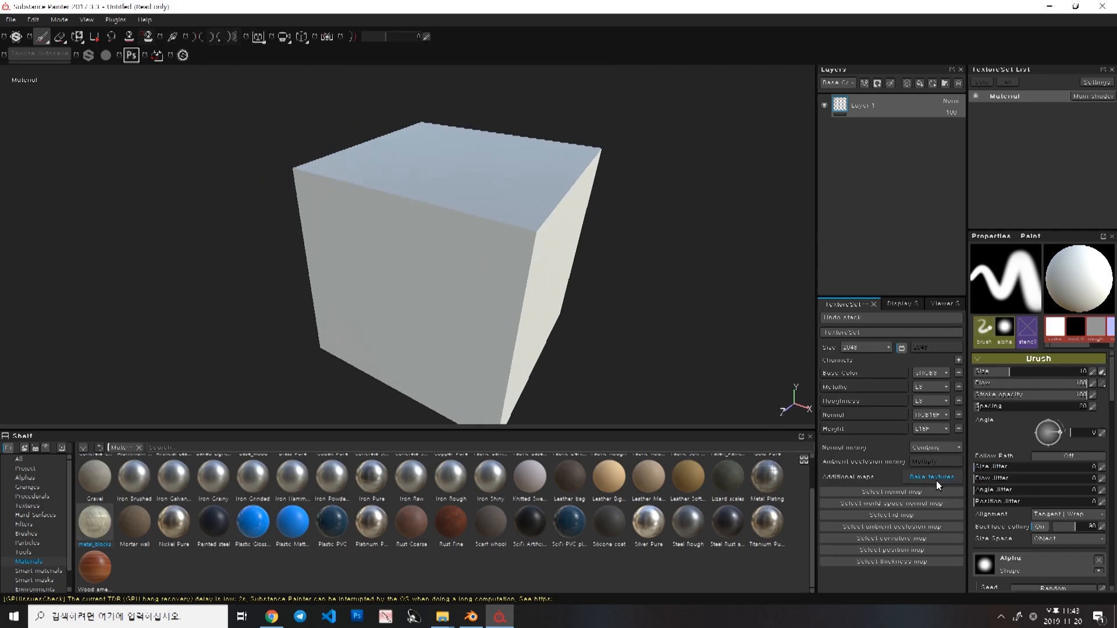
Step: Configure the common bake parameters with a 2048 output size, the high-poly cube as high definition mesh, and Average Normals off
{"action": "left_click", "coordinate": [931, 477]}
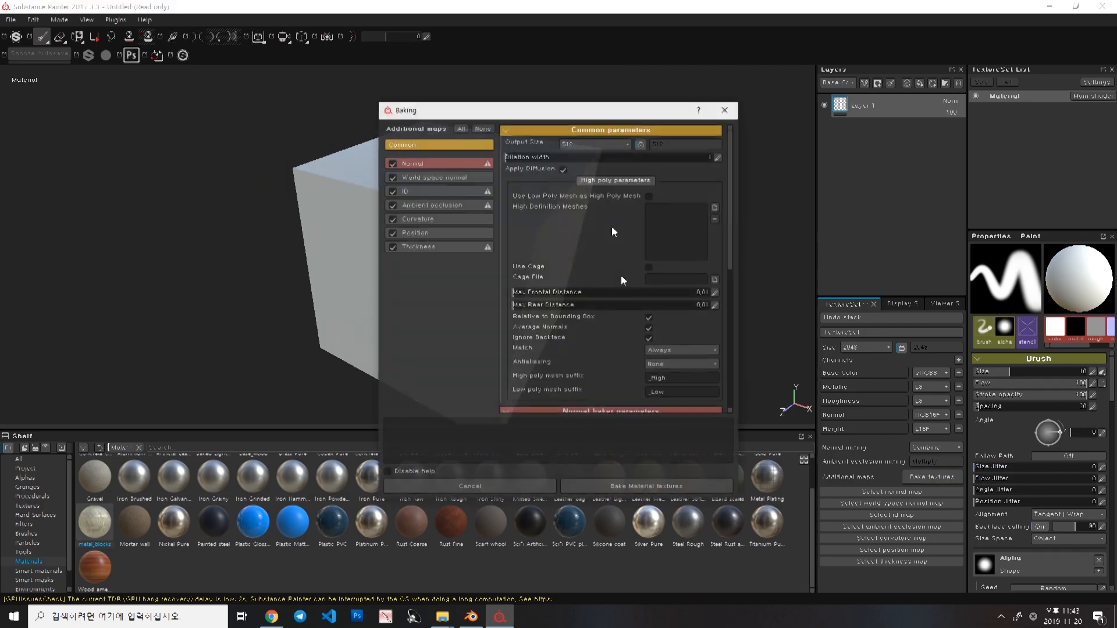
{"action": "left_click", "coordinate": [577, 144]}
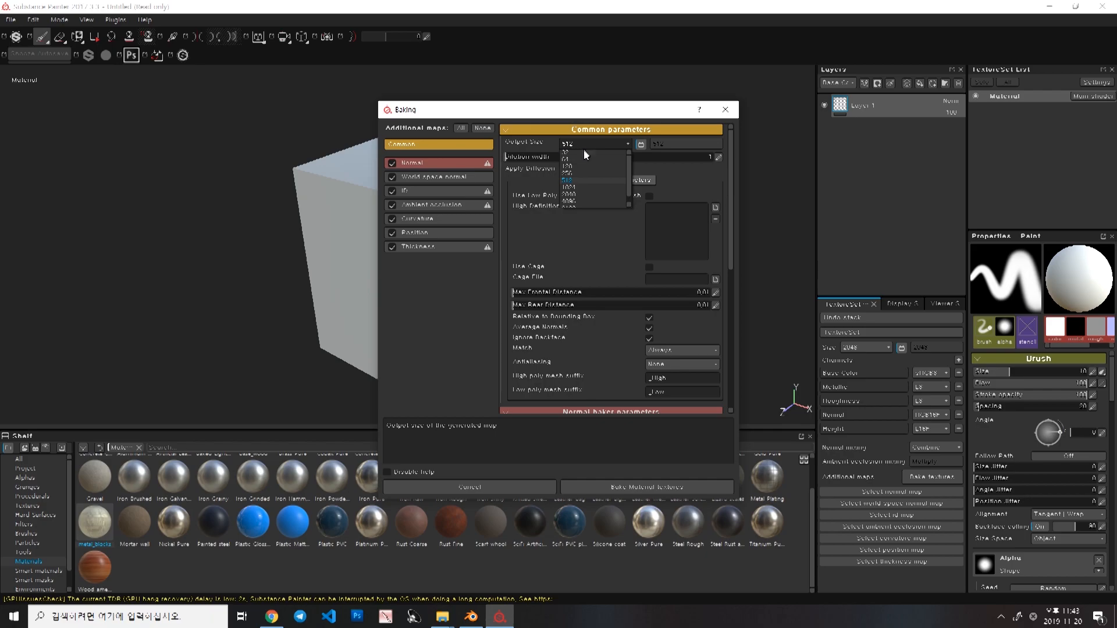
{"action": "left_click", "coordinate": [581, 194]}
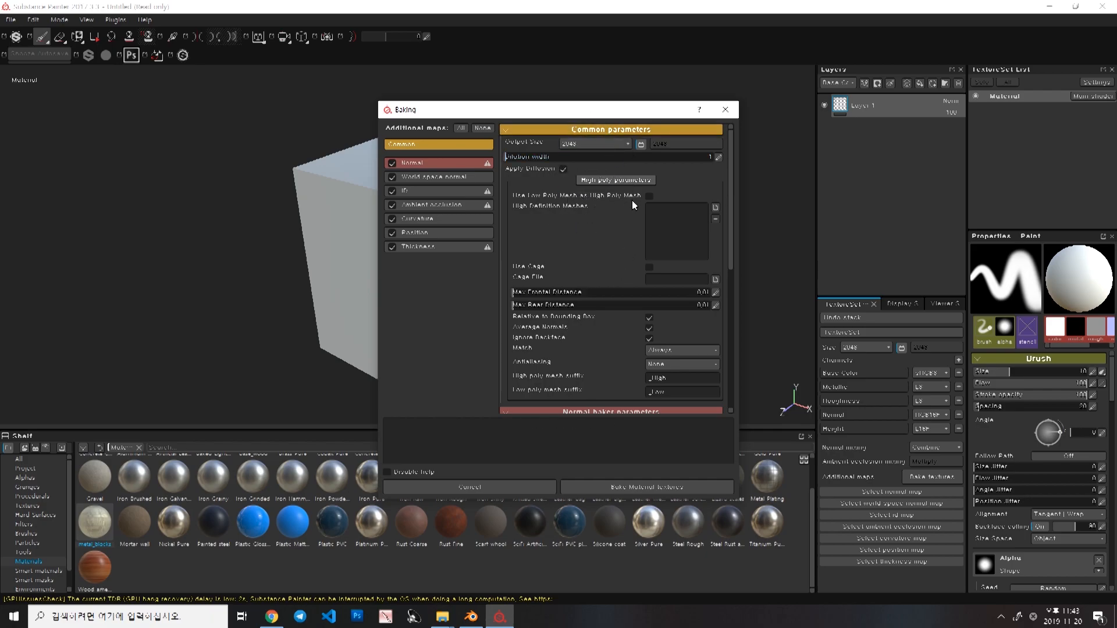
{"action": "left_click", "coordinate": [716, 207]}
{"action": "double_click", "coordinate": [512, 358]}
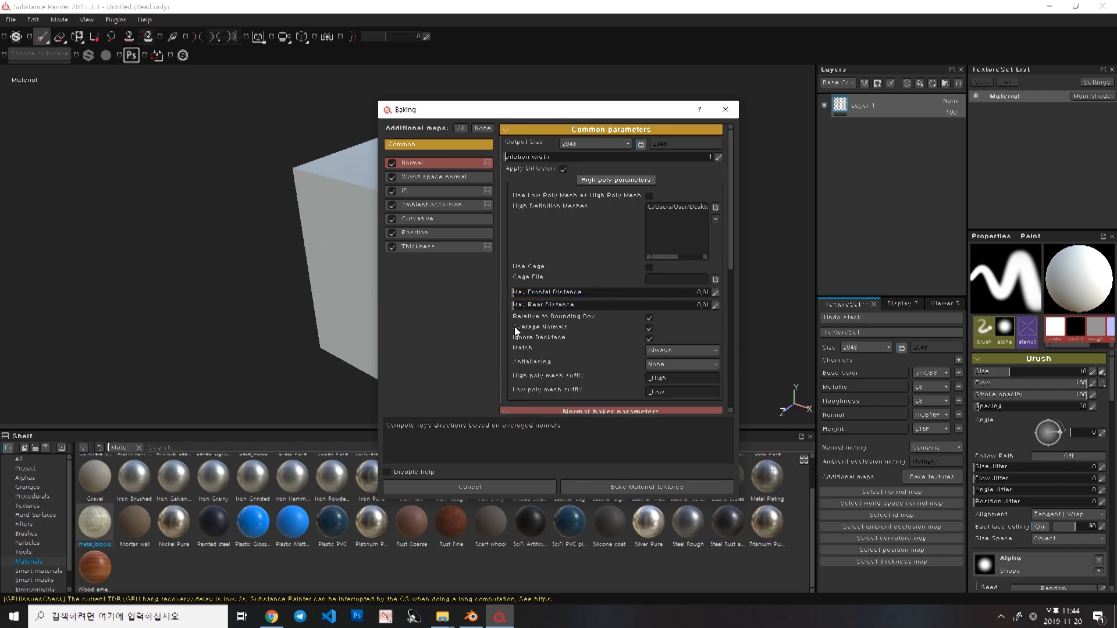
{"action": "left_click", "coordinate": [649, 328]}
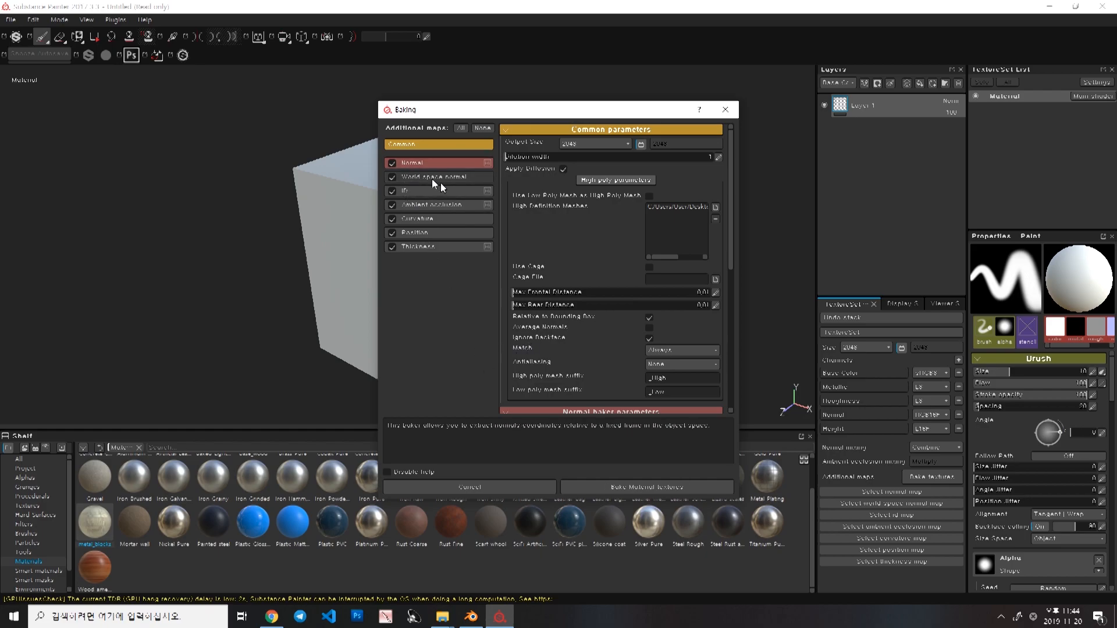
Step: Set the ID baker's color source to Mesh ID and bake the material textures
{"action": "left_click", "coordinate": [406, 190]}
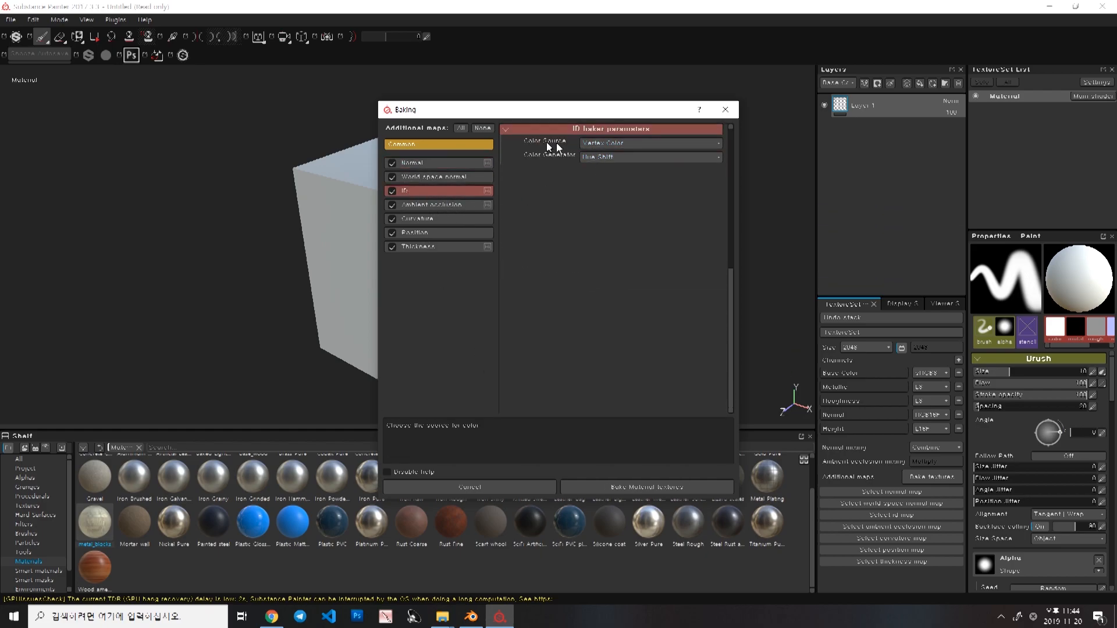
{"action": "left_click", "coordinate": [597, 145]}
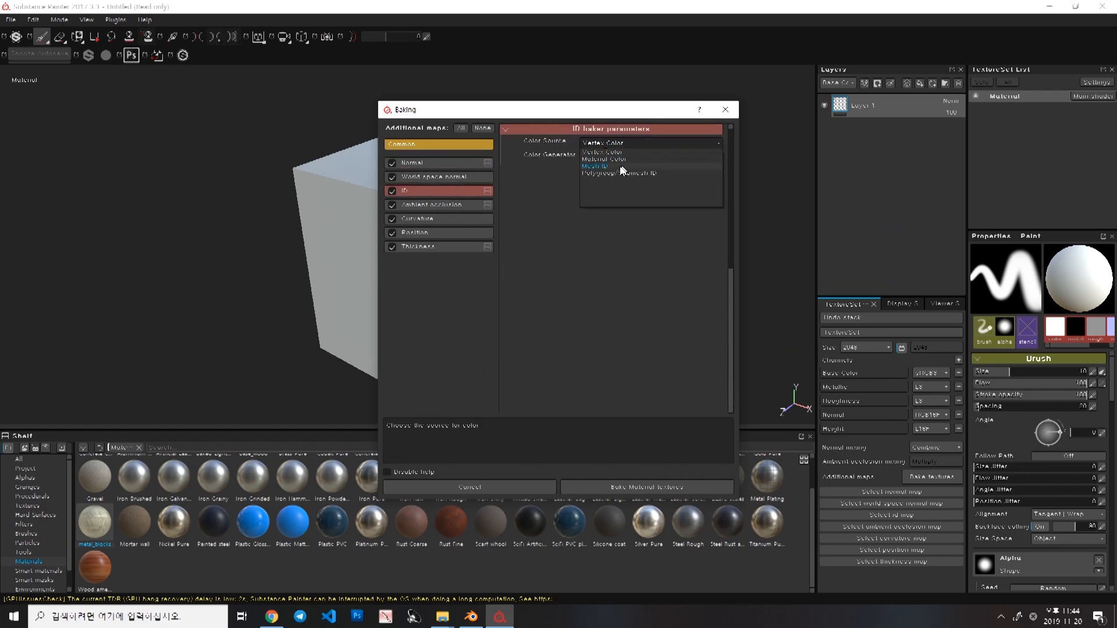
{"action": "left_click", "coordinate": [620, 165]}
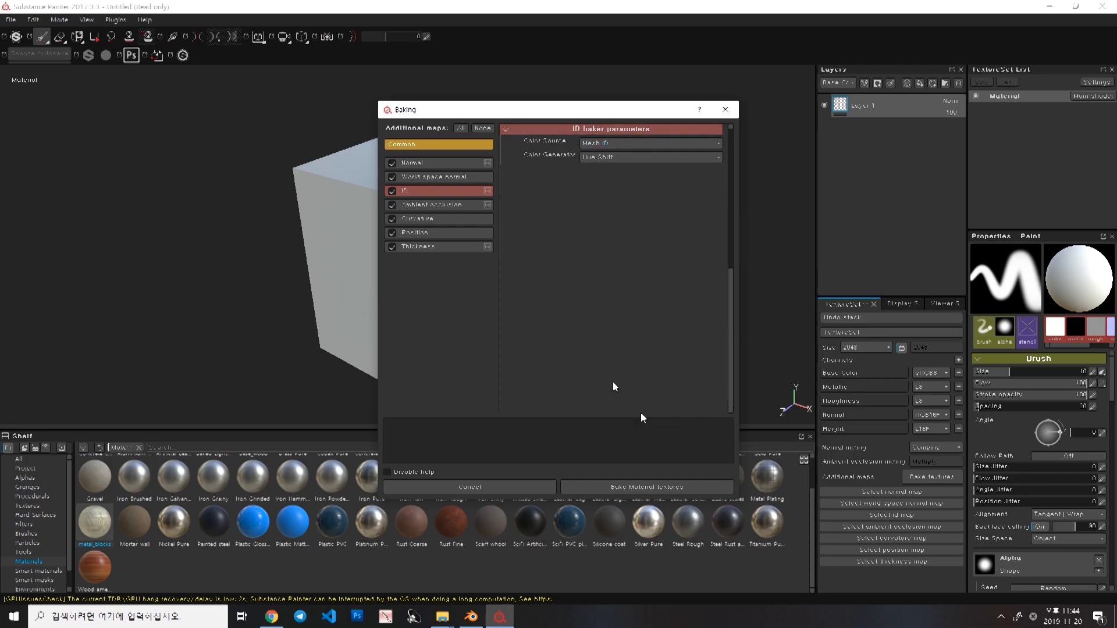
{"action": "left_click", "coordinate": [618, 487]}
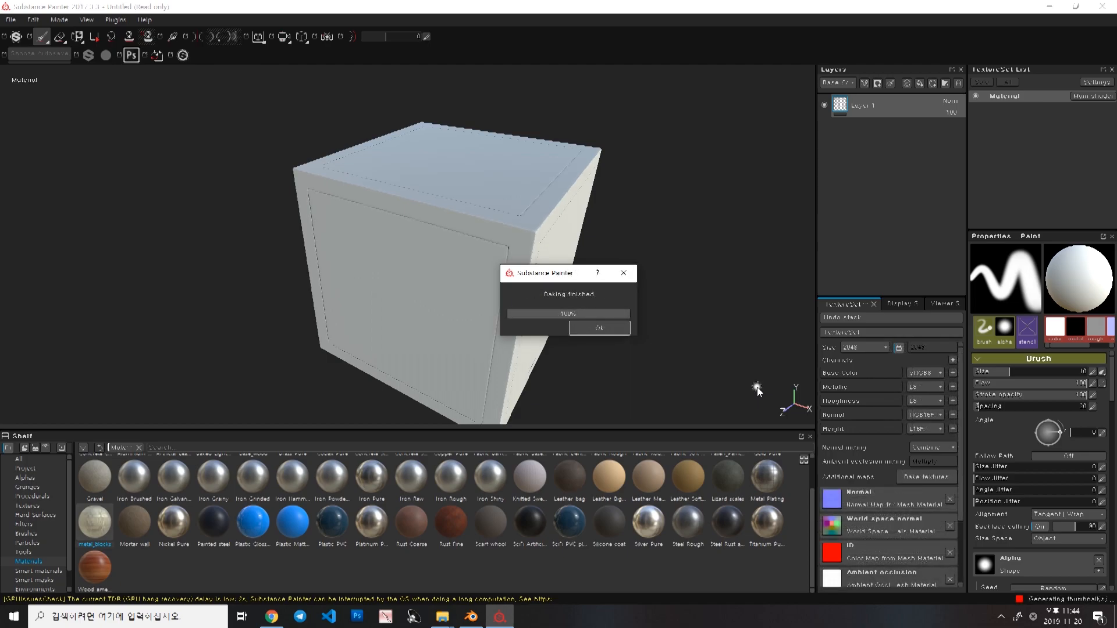
Step: Replace Layer 1 with a fill layer of the Iron Pure material from the shelf
{"action": "left_click_drag", "start_coordinate": [526, 294], "coordinate": [563, 231], "text": "alt"}
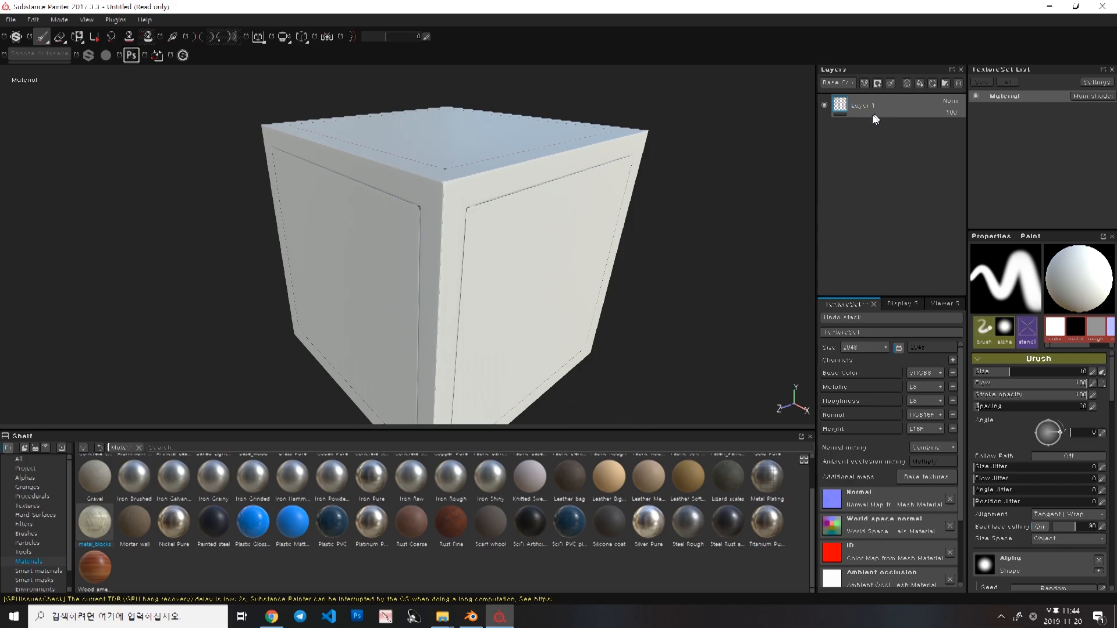
{"action": "key", "text": "Delete"}
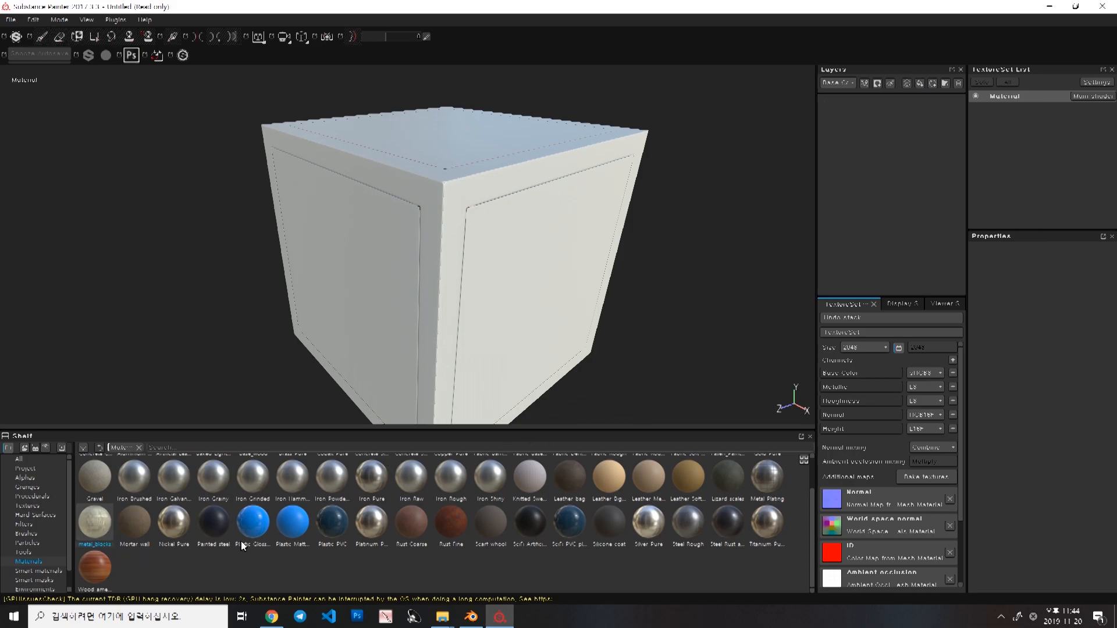
{"action": "scroll", "coordinate": [414, 504], "scroll_direction": "up", "scroll_amount": 1}
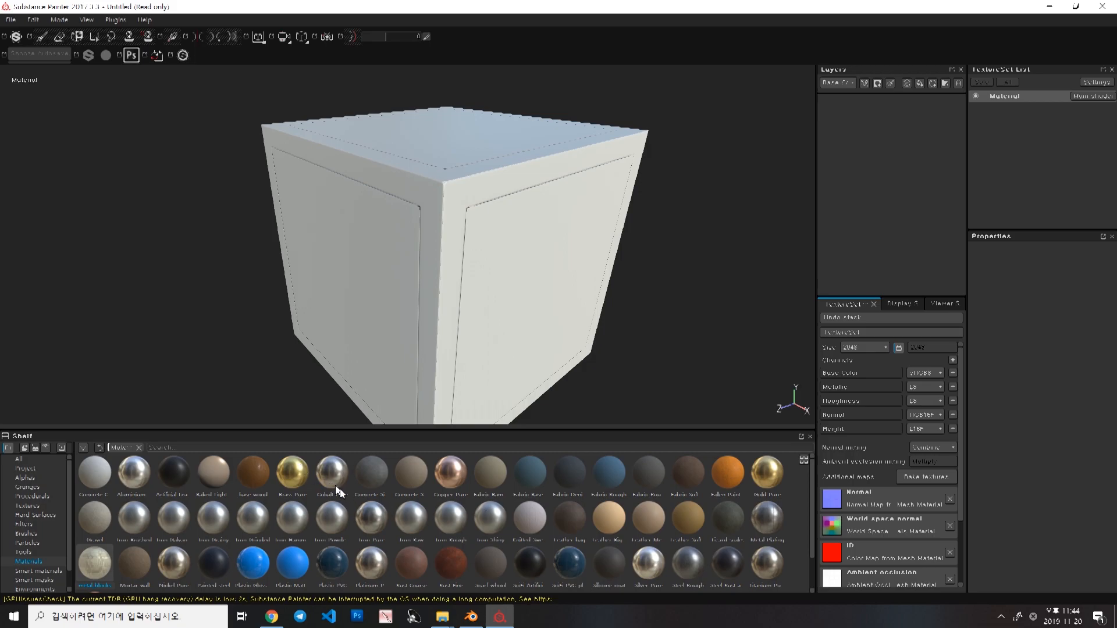
{"action": "left_click_drag", "start_coordinate": [375, 515], "coordinate": [833, 165]}
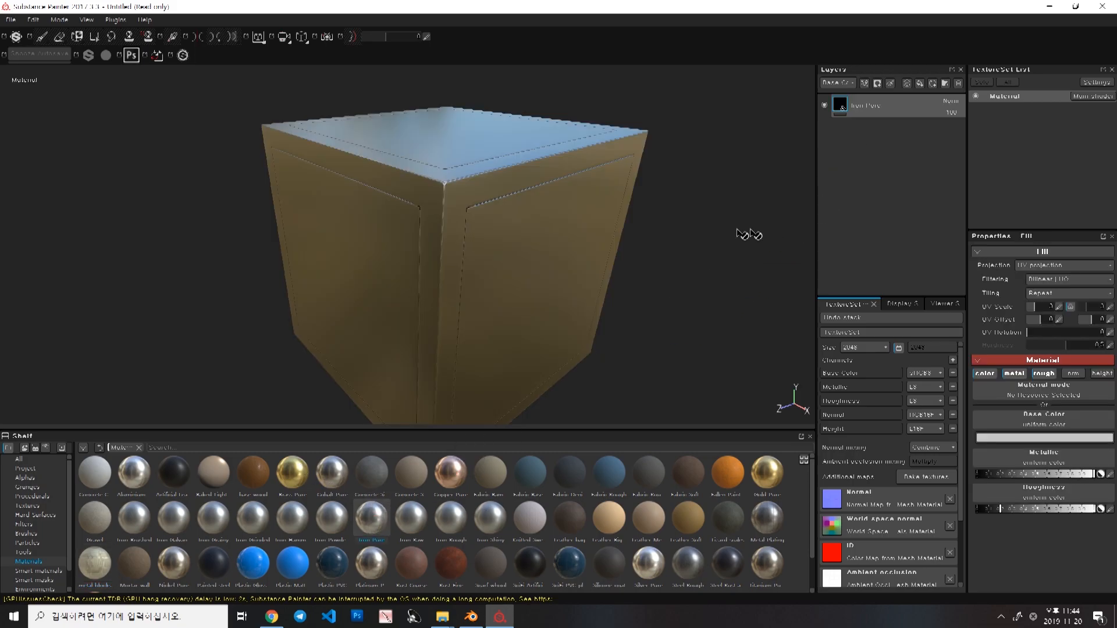
Step: Add a color selection mask to the Iron Pure layer and pick the cube's red ID color
{"action": "right_click", "coordinate": [865, 109]}
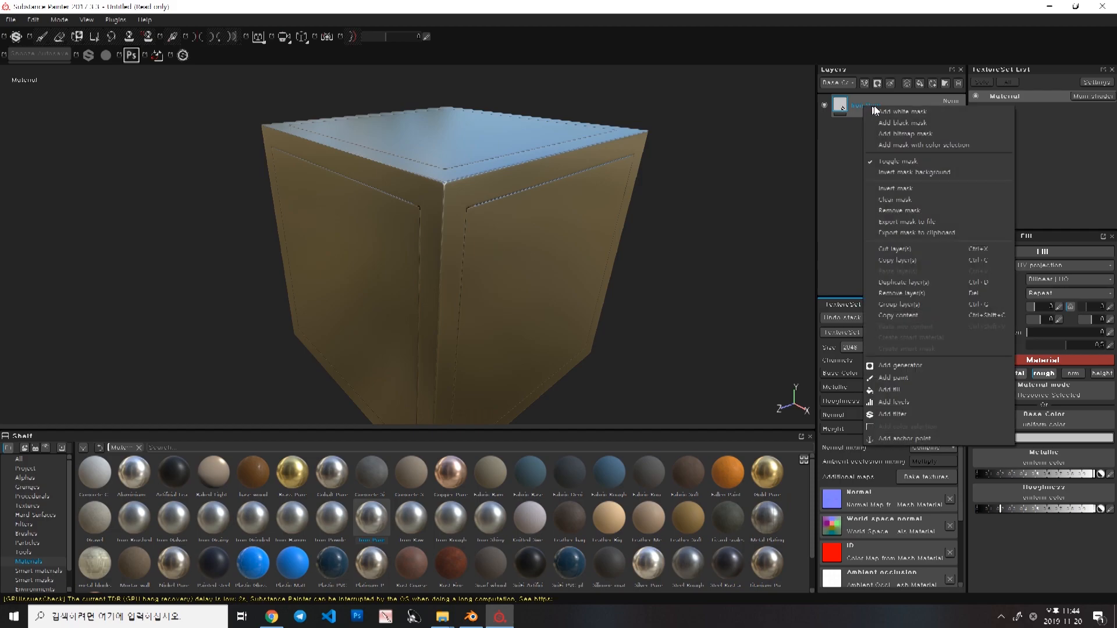
{"action": "left_click", "coordinate": [952, 145]}
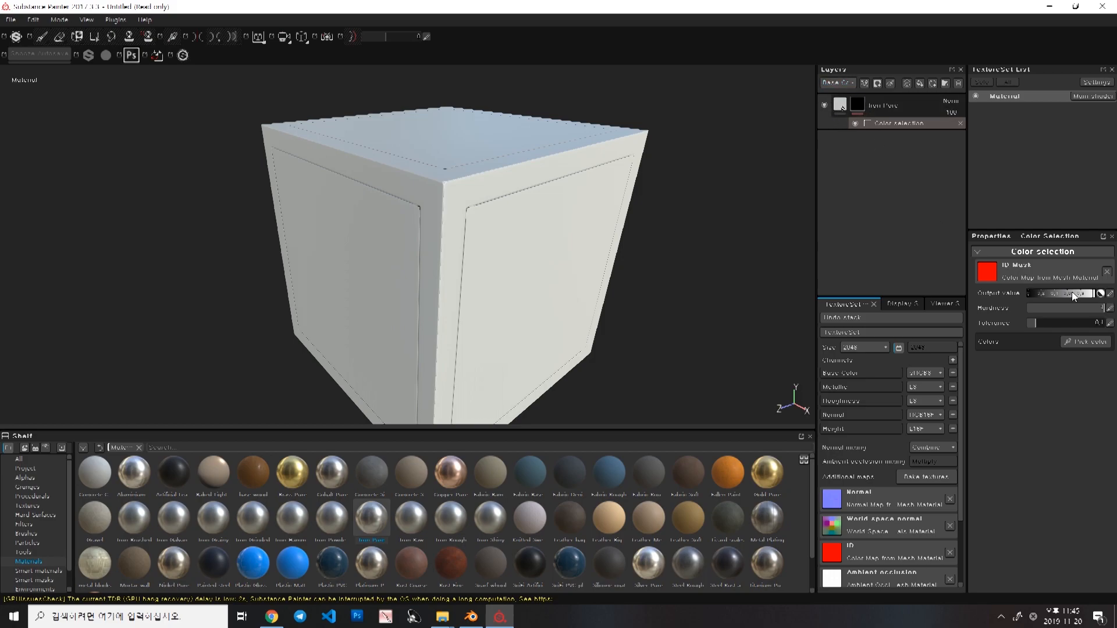
{"action": "left_click", "coordinate": [1077, 341]}
{"action": "left_click", "coordinate": [564, 235]}
{"action": "left_click_drag", "start_coordinate": [556, 230], "coordinate": [490, 245], "text": "alt"}
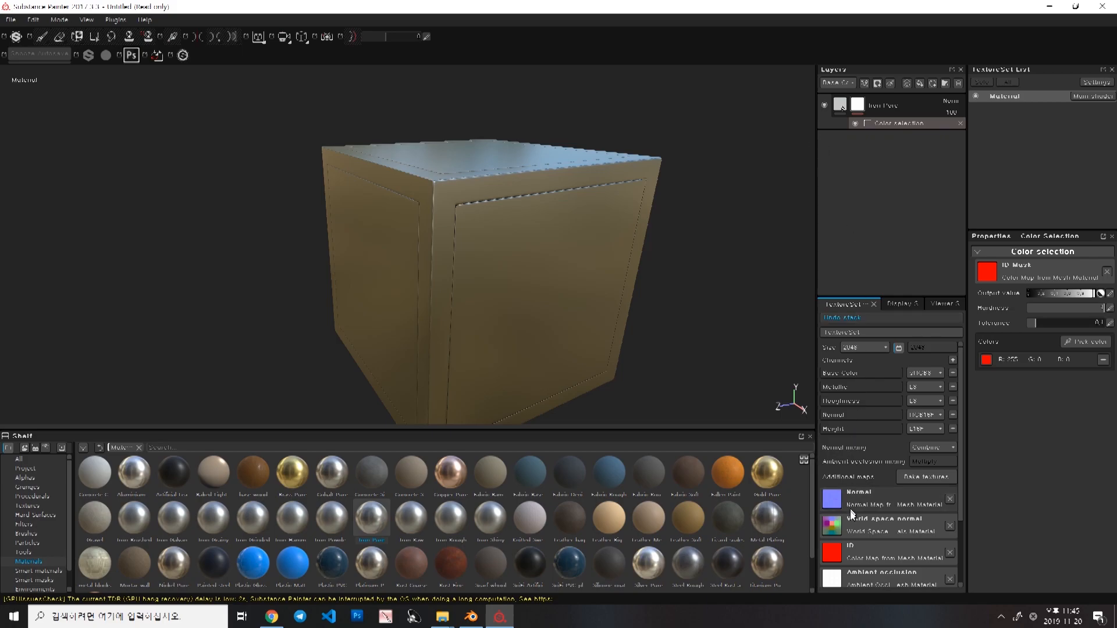
Step: Examine the baked ID map among the mesh maps and inspect the iron-covered cube from several sides
{"action": "scroll", "coordinate": [857, 529], "scroll_direction": "down", "scroll_amount": 3}
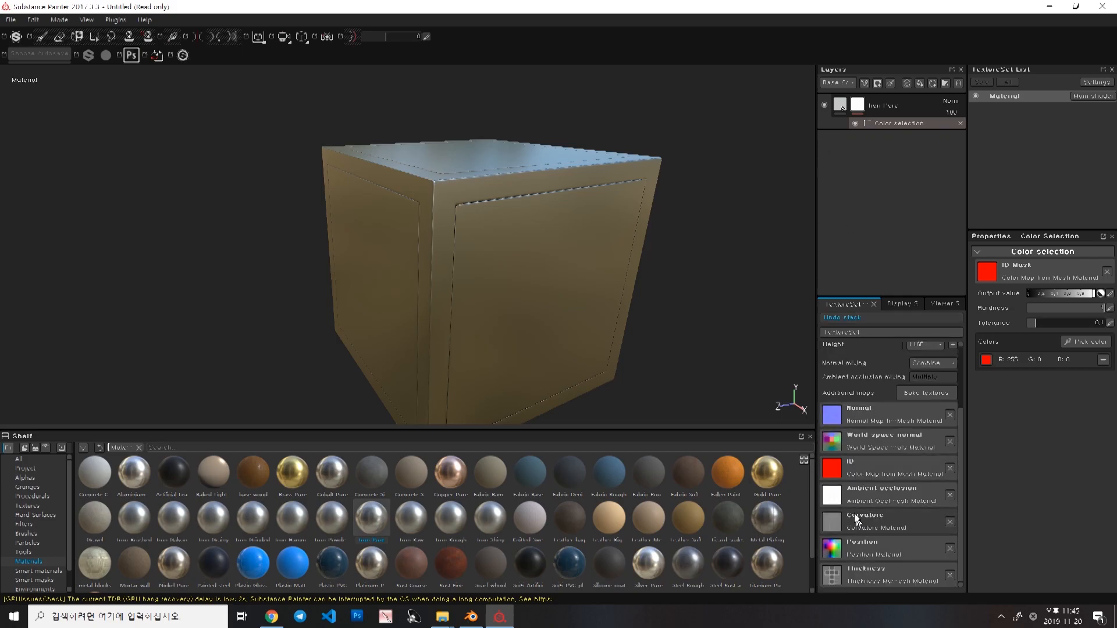
{"action": "left_click", "coordinate": [862, 467]}
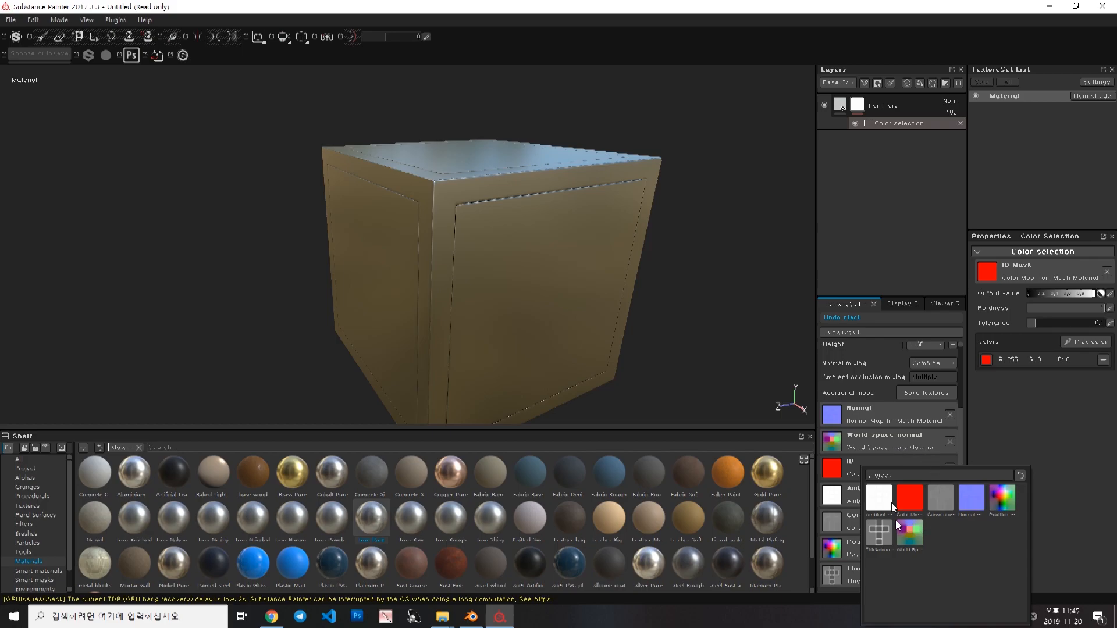
{"action": "left_click", "coordinate": [621, 286]}
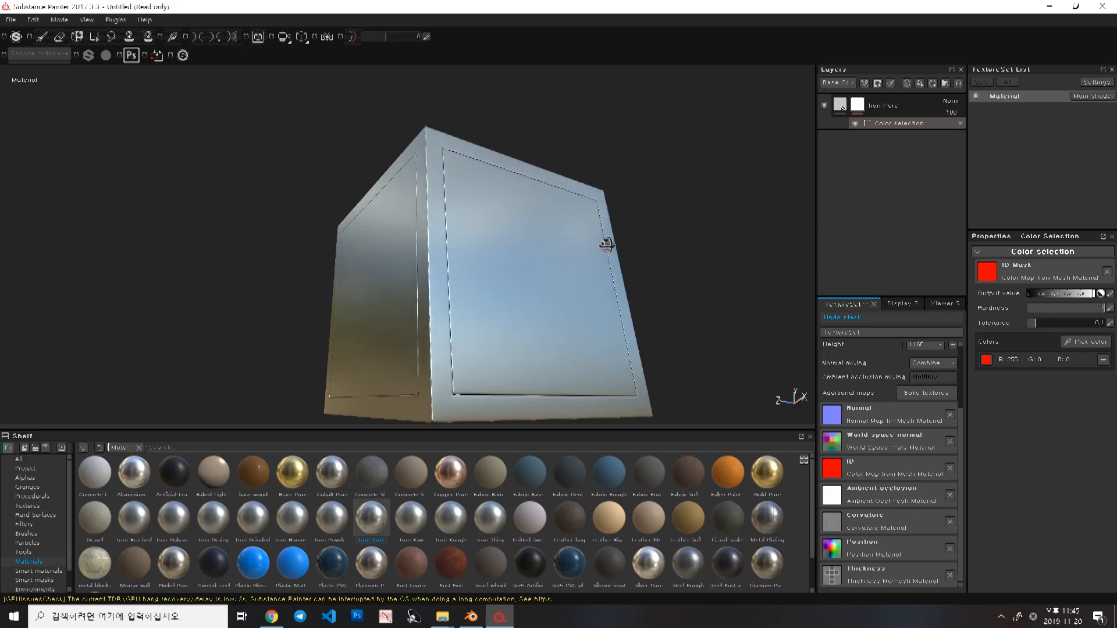
{"action": "left_click_drag", "start_coordinate": [406, 331], "coordinate": [524, 187], "text": "alt"}
{"action": "scroll", "coordinate": [575, 246], "scroll_direction": "up", "scroll_amount": 4}
{"action": "middle_click_drag", "start_coordinate": [524, 187], "coordinate": [597, 136], "text": "alt"}
{"action": "scroll", "coordinate": [467, 233], "scroll_direction": "down", "scroll_amount": 3}
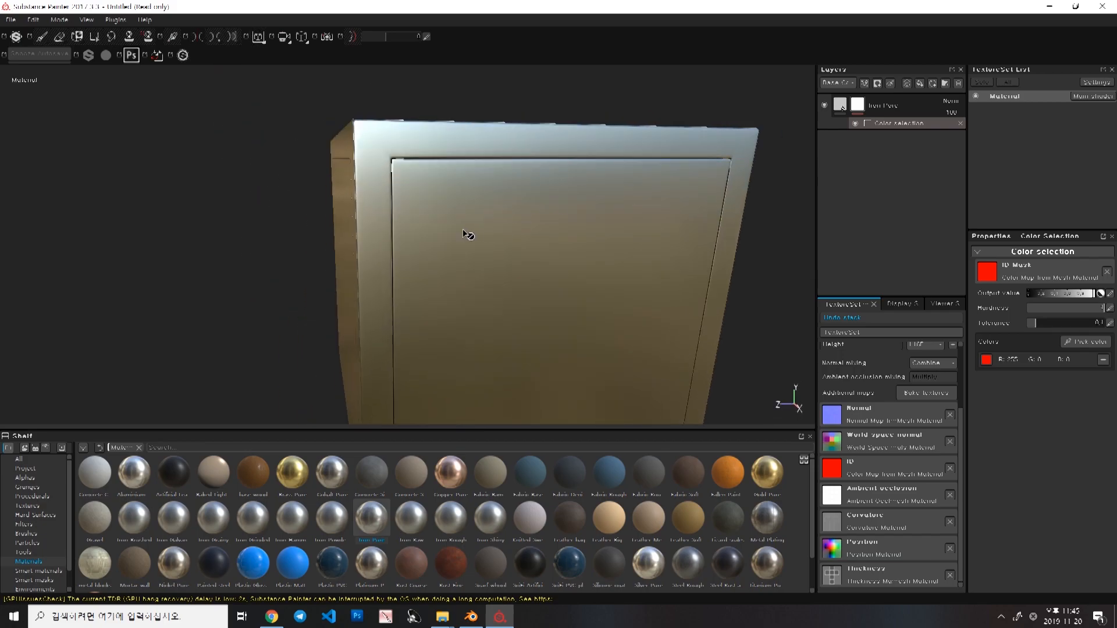
{"action": "left_click_drag", "start_coordinate": [325, 127], "coordinate": [504, 171], "text": "alt"}
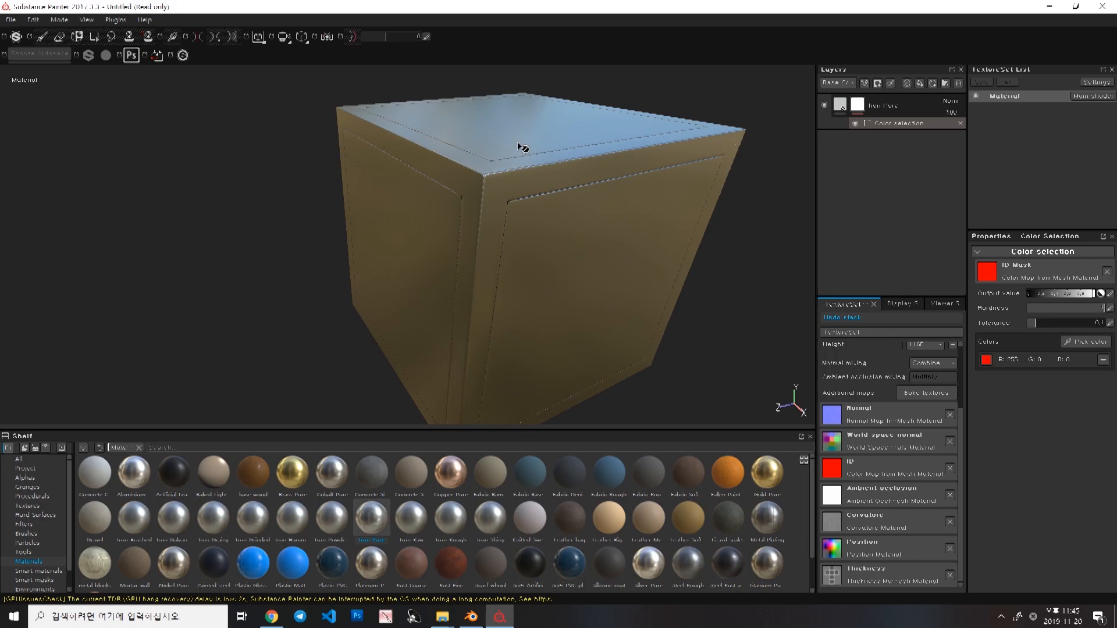
{"action": "left_click_drag", "start_coordinate": [522, 147], "coordinate": [514, 204], "text": "alt"}
{"action": "left_click", "coordinate": [866, 460]}
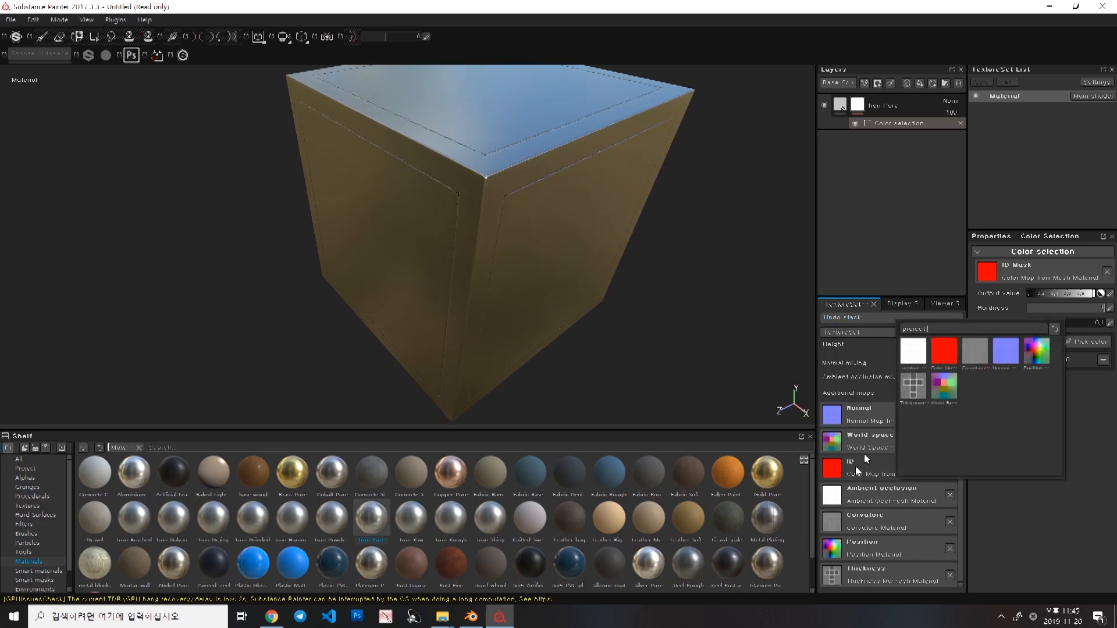
{"action": "left_click", "coordinate": [655, 6]}
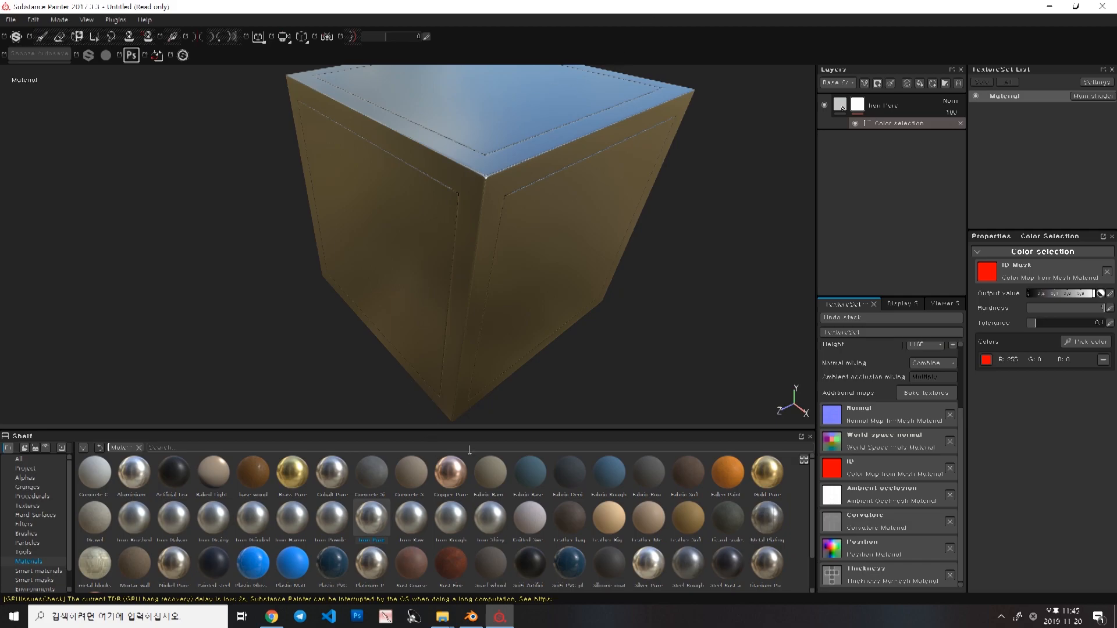
Step: Switch to Blender and enter Edit Mode on the Cube_High object
{"action": "left_click", "coordinate": [472, 616]}
{"action": "scroll", "coordinate": [503, 306], "scroll_direction": "up", "scroll_amount": 3}
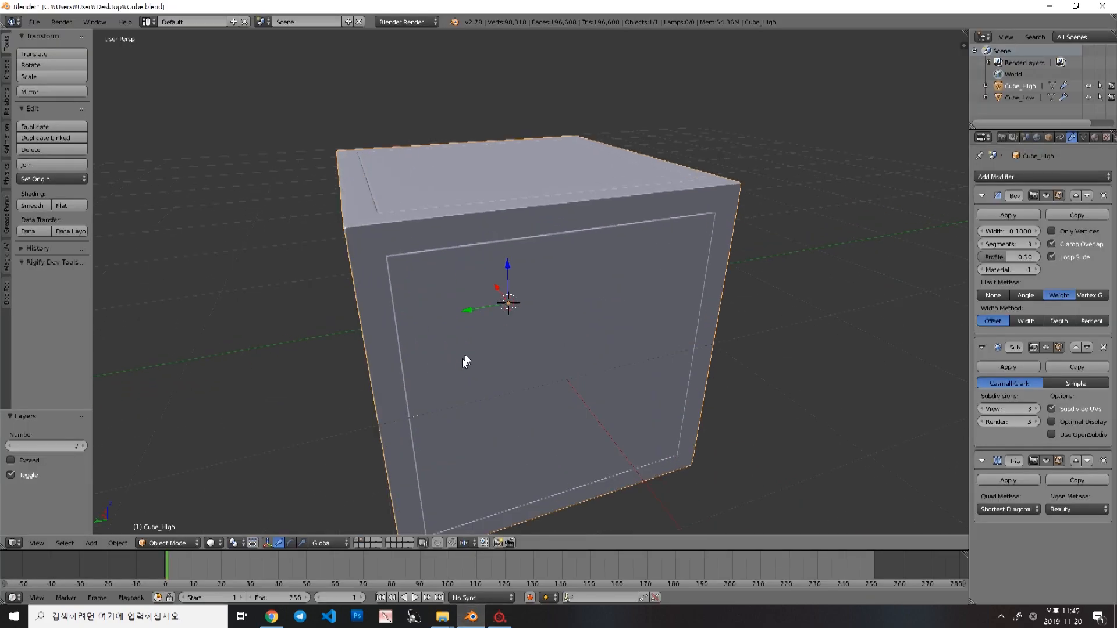
{"action": "middle_click_drag", "start_coordinate": [480, 284], "coordinate": [581, 113]}
{"action": "key", "text": "Tab"}
Step: Try to select Cube_High's loose parts one by one as linked geometry, clearing the selection at the end
{"action": "middle_click_drag", "start_coordinate": [581, 169], "coordinate": [612, 149]}
{"action": "key", "text": "l"}
{"action": "key", "text": "l"}
{"action": "middle_click_drag", "start_coordinate": [686, 162], "coordinate": [502, 191]}
{"action": "key", "text": "l"}
{"action": "scroll", "coordinate": [517, 147], "scroll_direction": "down", "scroll_amount": 3}
{"action": "middle_click_drag", "start_coordinate": [582, 245], "coordinate": [588, 156]}
{"action": "key", "text": "l"}
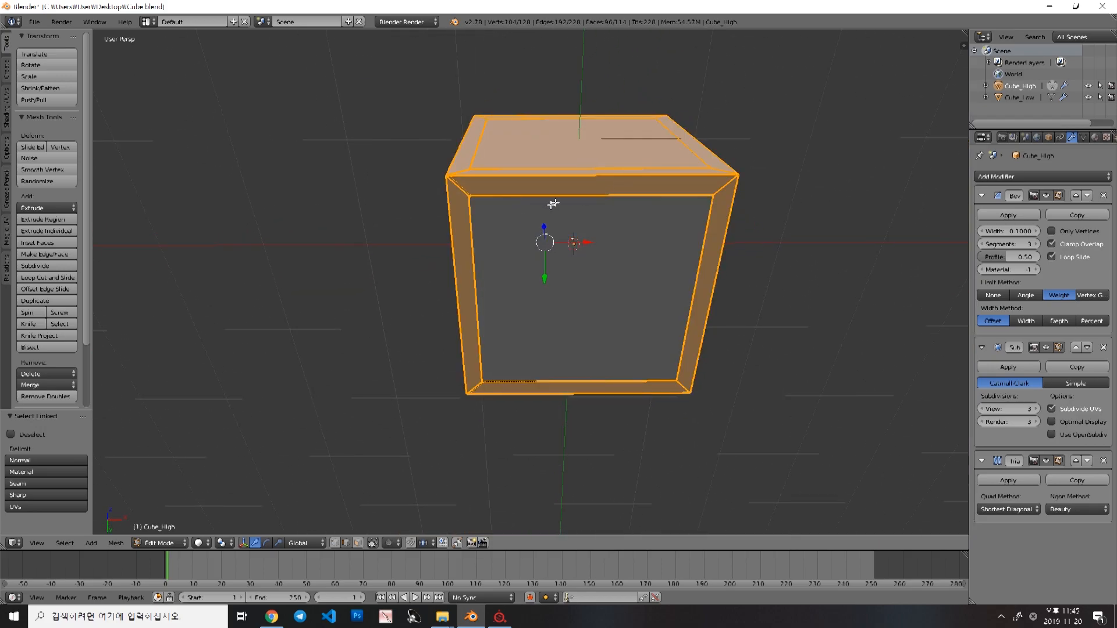
{"action": "key", "text": "ctrl+z"}
{"action": "middle_click_drag", "start_coordinate": [571, 203], "coordinate": [516, 209]}
{"action": "scroll", "coordinate": [518, 208], "scroll_direction": "up", "scroll_amount": 3}
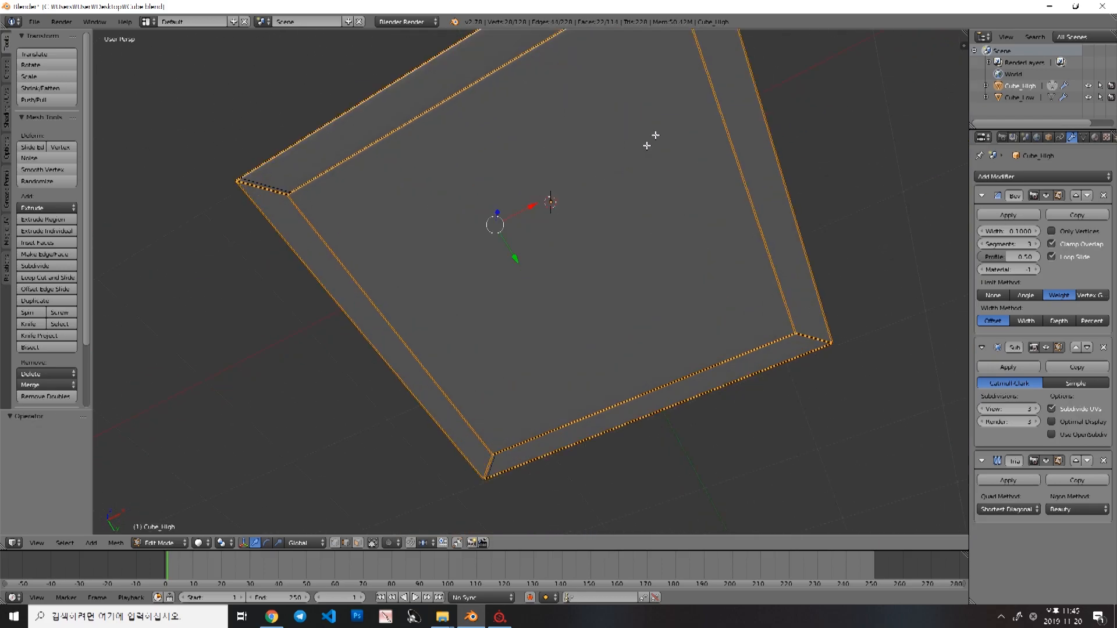
{"action": "key", "text": "l"}
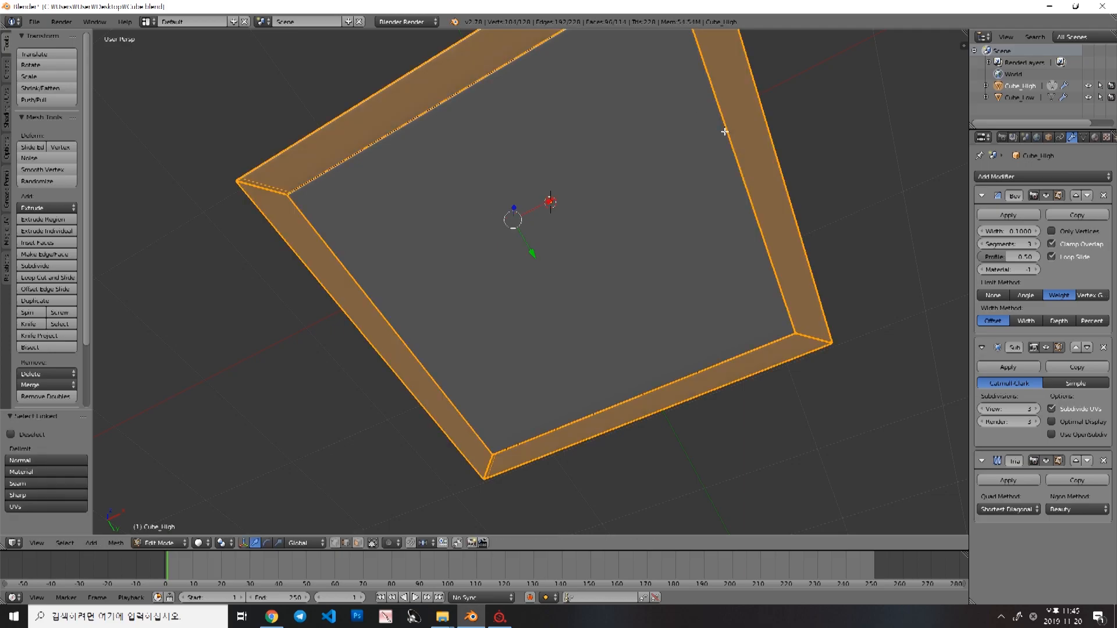
{"action": "key", "text": "a"}
Step: Select the cube's linked outer frame and hide it, leaving only the inner panels shown
{"action": "middle_click_drag", "start_coordinate": [706, 184], "coordinate": [603, 257]}
{"action": "key", "text": "l"}
{"action": "key", "text": "h"}
{"action": "scroll", "coordinate": [612, 211], "scroll_direction": "down", "scroll_amount": 5}
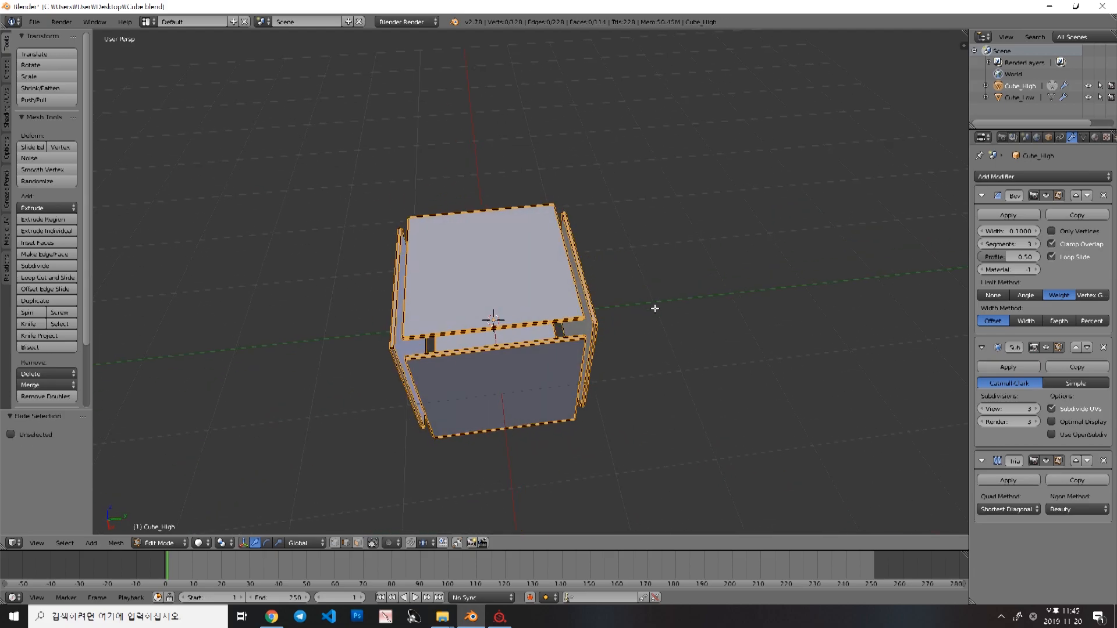
Step: Select all visible panels, separate the selection into a new object, and return to Object Mode
{"action": "key", "text": "a"}
{"action": "middle_click_drag", "start_coordinate": [643, 297], "coordinate": [594, 247]}
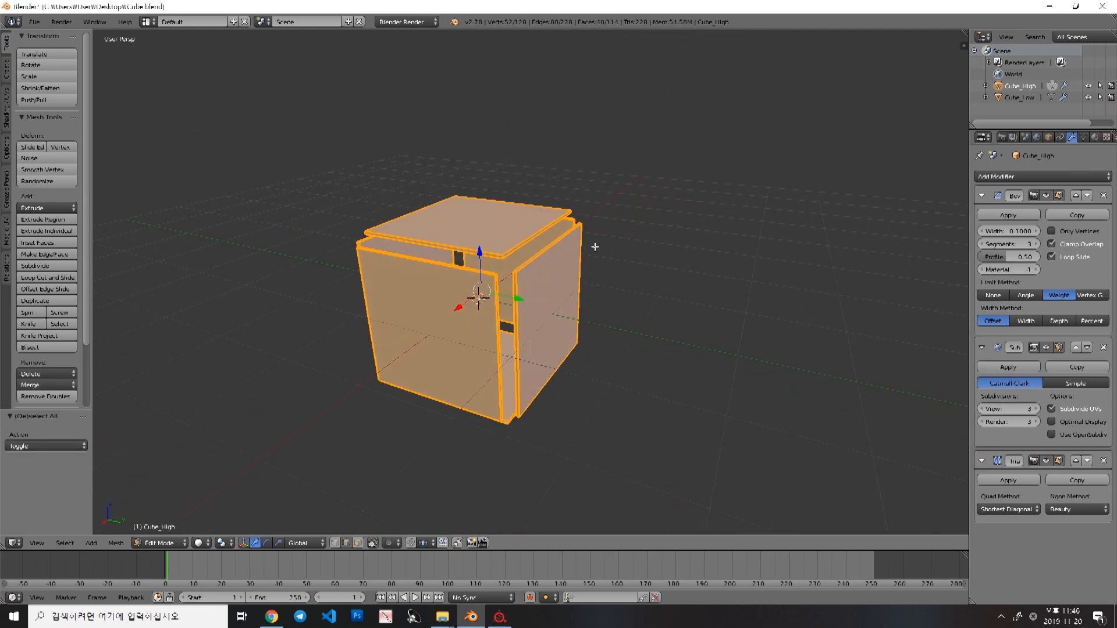
{"action": "key", "text": "p"}
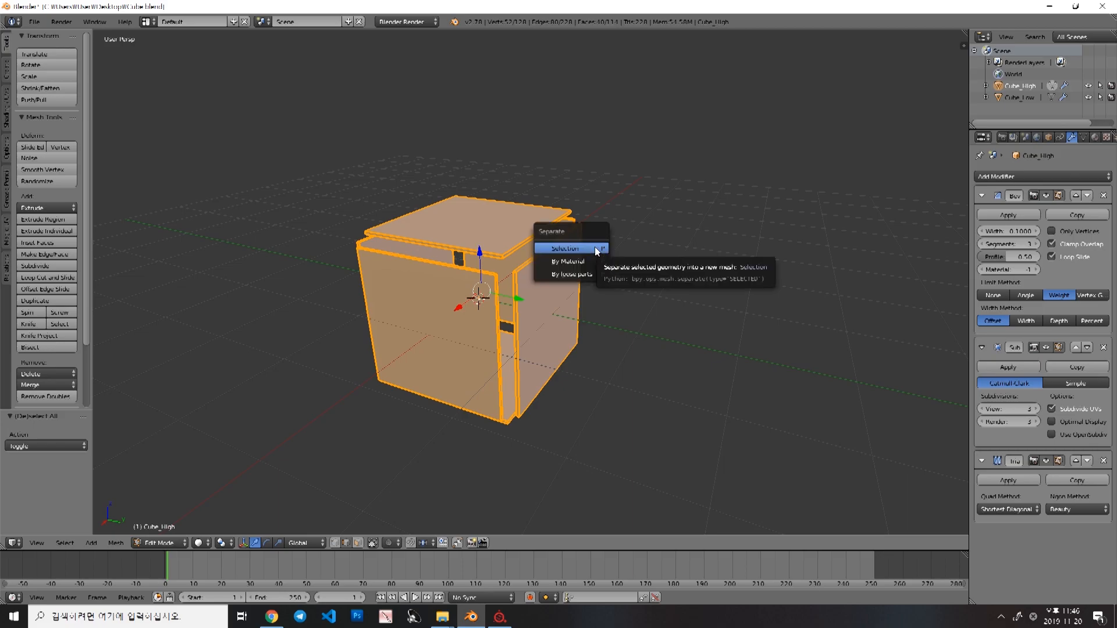
{"action": "left_click", "coordinate": [597, 249]}
{"action": "middle_click_drag", "start_coordinate": [593, 244], "coordinate": [624, 260]}
{"action": "key", "text": "Tab"}
{"action": "middle_click_drag", "start_coordinate": [509, 371], "coordinate": [558, 376]}
{"action": "key", "text": "a"}
{"action": "right_click", "coordinate": [520, 284]}
{"action": "key", "text": "g"}
{"action": "right_click", "coordinate": [626, 274]}
Step: Test-move the outer frame and the separated panels, cancelling both moves and leaving the panels object selected
{"action": "middle_click_drag", "start_coordinate": [603, 271], "coordinate": [490, 262]}
{"action": "key", "text": "a"}
{"action": "right_click", "coordinate": [467, 284]}
{"action": "key", "text": "g"}
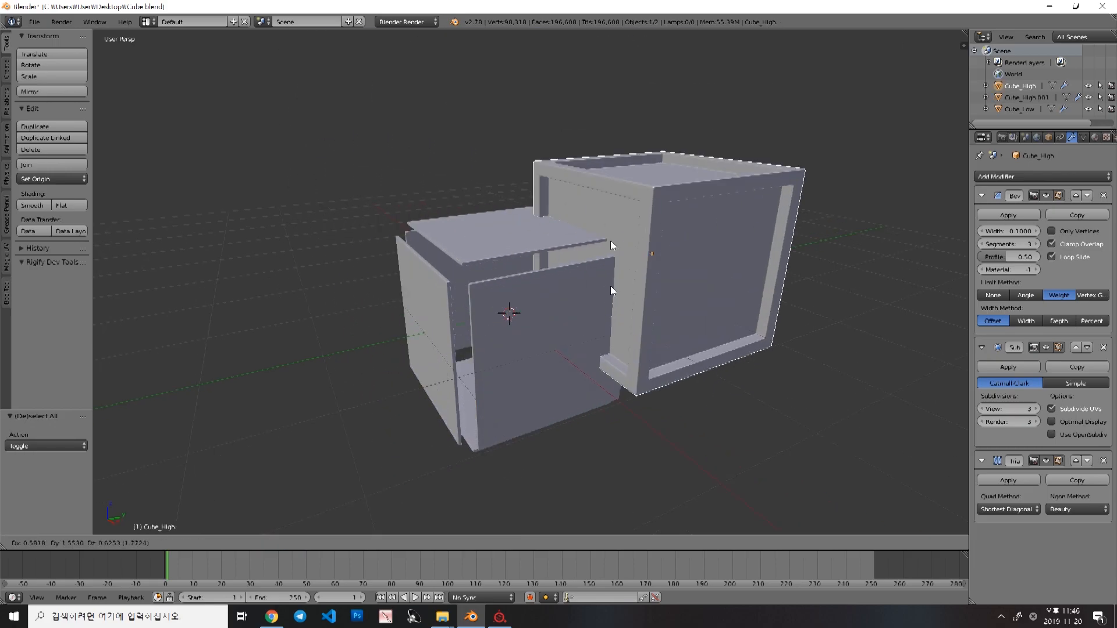
{"action": "right_click", "coordinate": [512, 271]}
{"action": "right_click", "coordinate": [547, 241]}
{"action": "key", "text": "g"}
{"action": "right_click", "coordinate": [621, 239]}
{"action": "scroll", "coordinate": [552, 250], "scroll_direction": "up", "scroll_amount": 4}
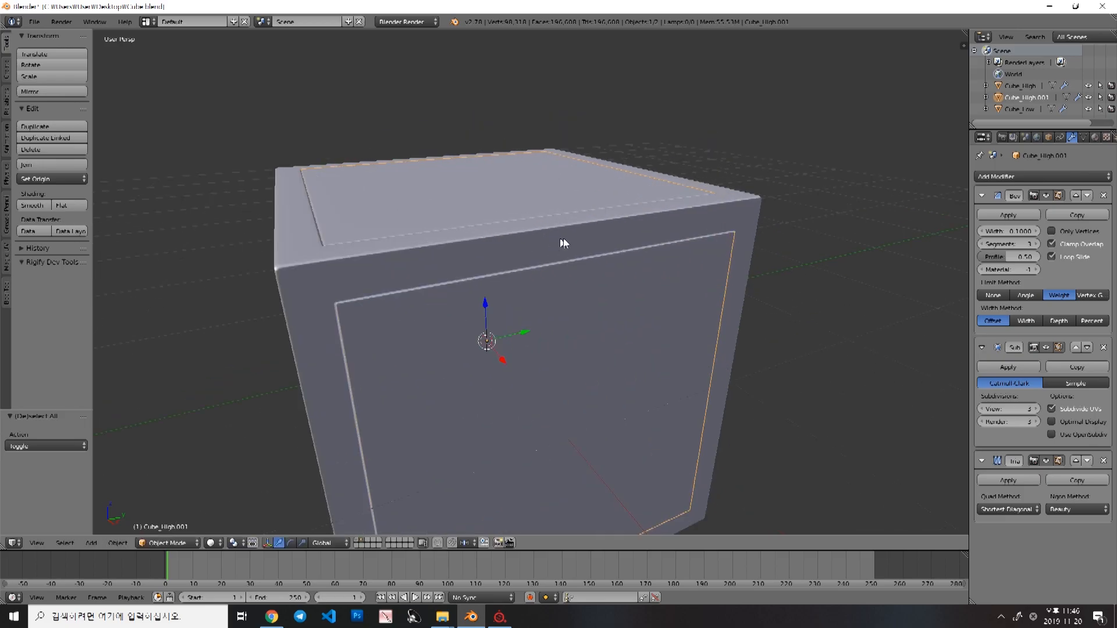
Step: Rename the separated panels object to Detail_High
{"action": "left_click", "coordinate": [1048, 137]}
{"action": "left_click", "coordinate": [1002, 176]}
{"action": "type", "text": "r"}
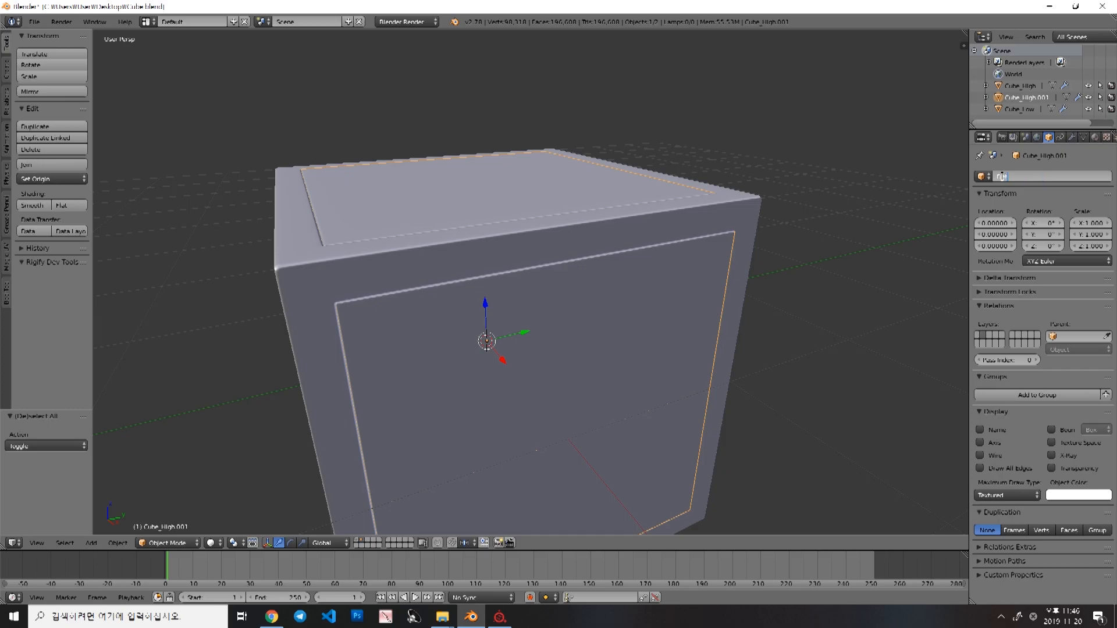
{"action": "key", "text": "Return"}
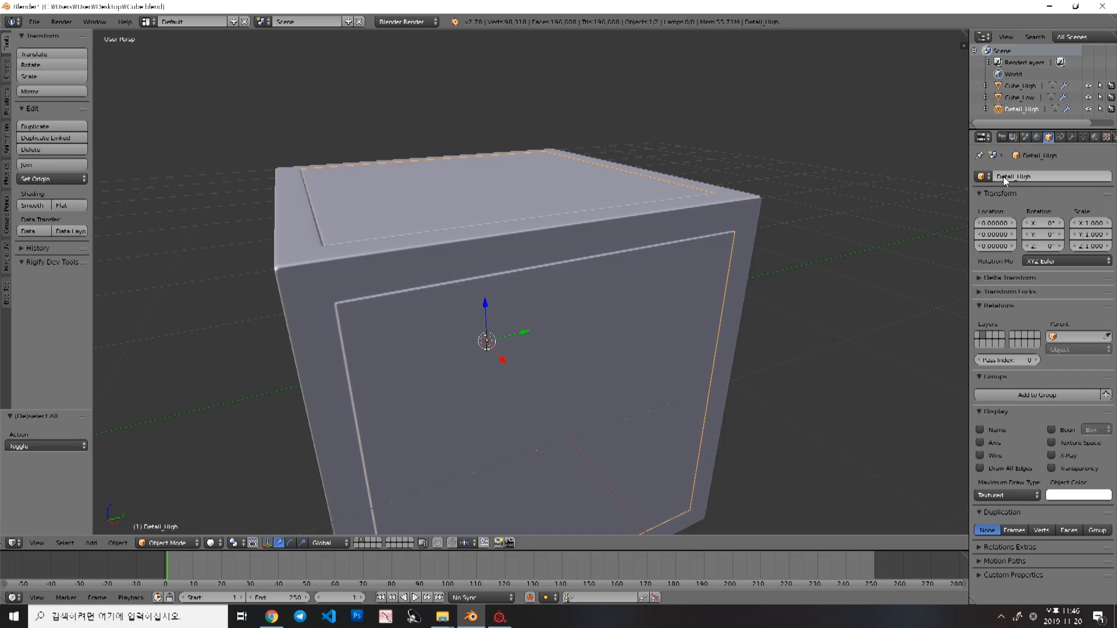
Step: Select both high-poly objects and export only the selection as FBX, overwriting Cube_High.fbx on the desktop
{"action": "scroll", "coordinate": [656, 200], "scroll_direction": "down", "scroll_amount": 4}
{"action": "key", "text": "a"}
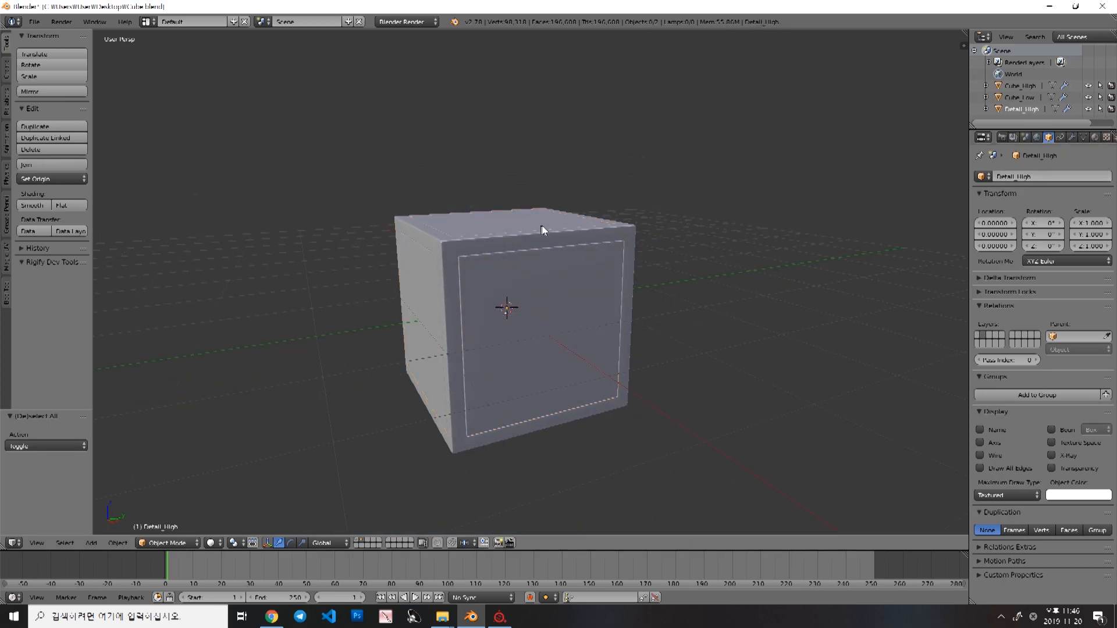
{"action": "middle_click_drag", "start_coordinate": [542, 226], "coordinate": [544, 242]}
{"action": "key", "text": "a"}
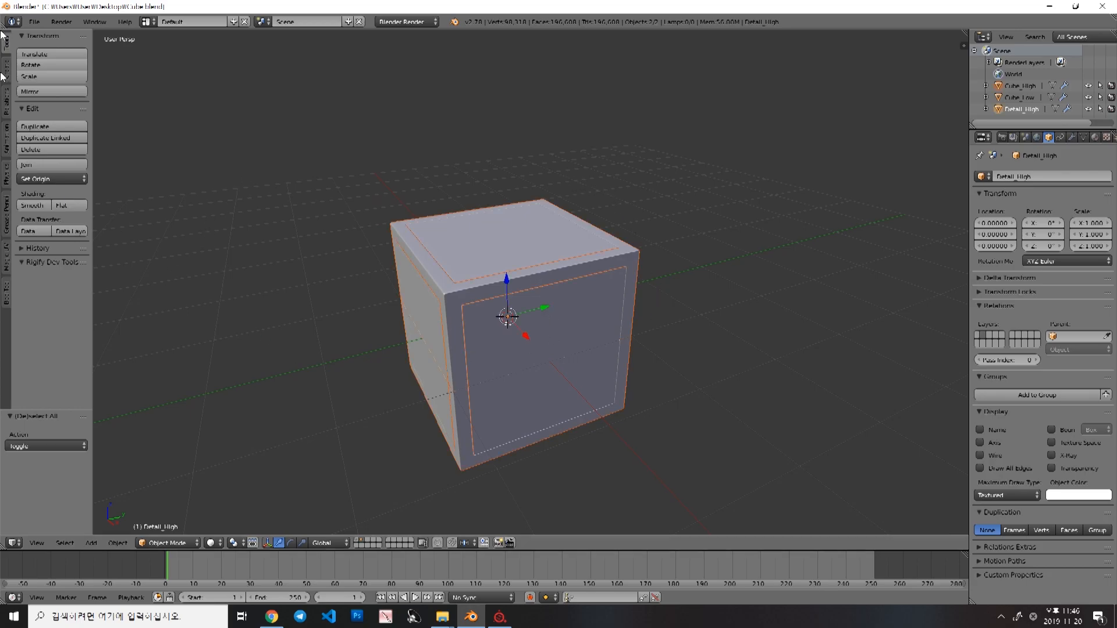
{"action": "left_click", "coordinate": [34, 21]}
{"action": "mouse_move", "coordinate": [99, 249]}
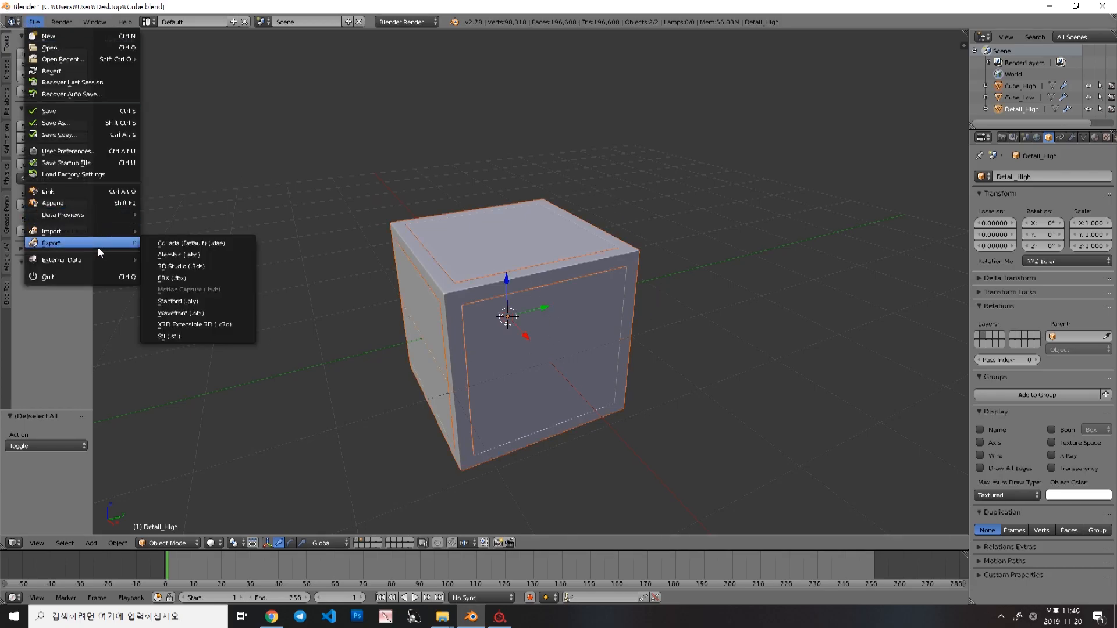
{"action": "left_click", "coordinate": [198, 277]}
{"action": "left_click", "coordinate": [196, 221]}
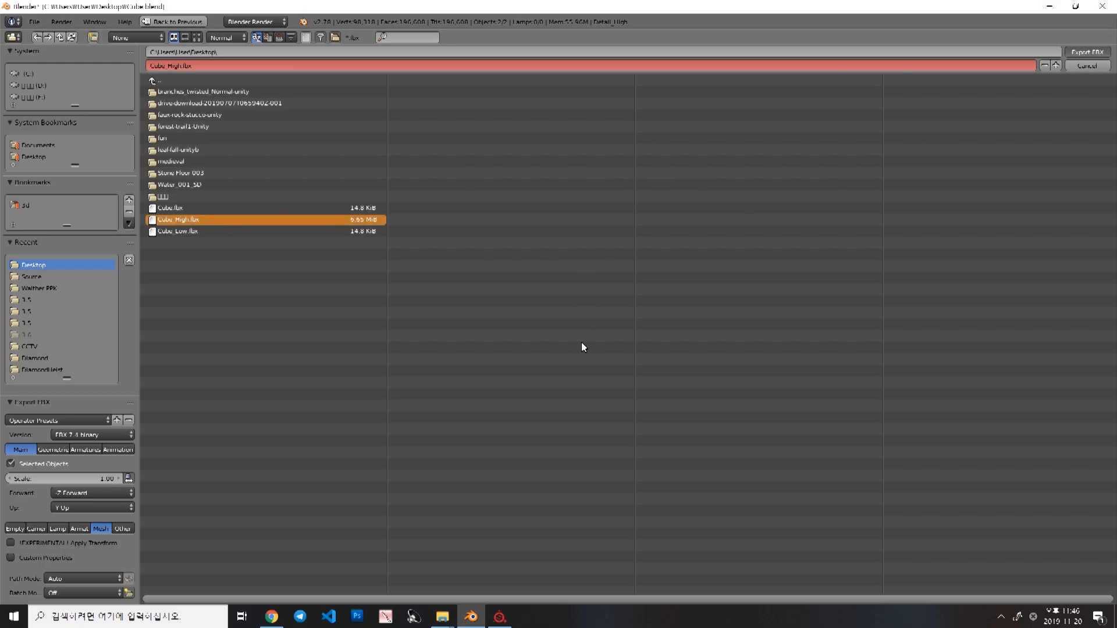
{"action": "key", "text": "Return"}
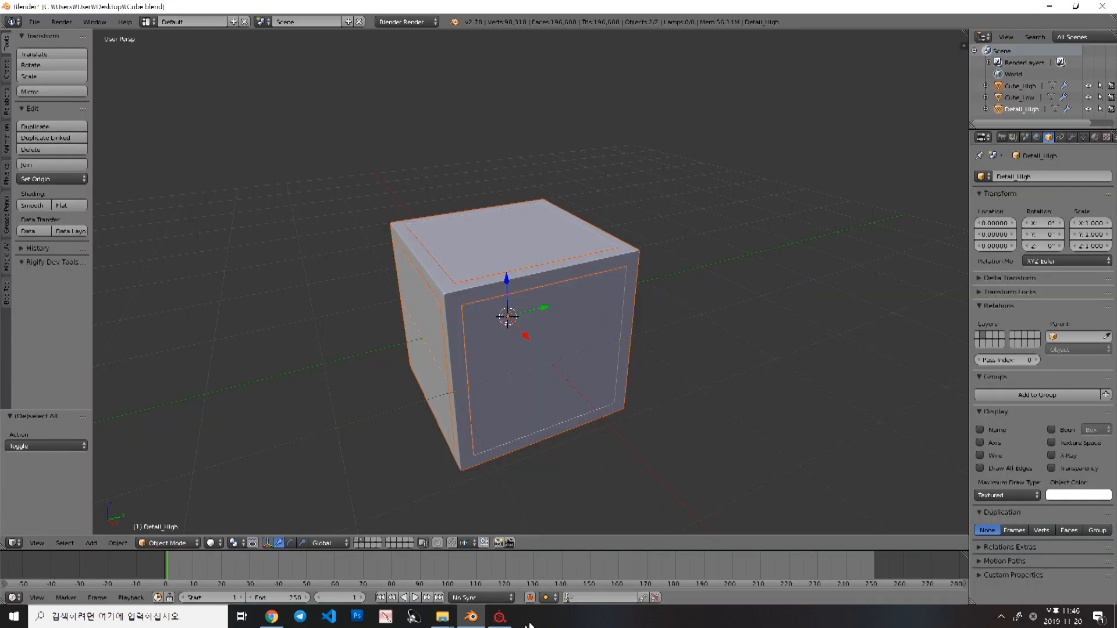
Step: Switch to Substance Painter, replace the high definition mesh in the baking settings with the re-exported Cube_High.fbx, and bake the Material textures
{"action": "left_click", "coordinate": [504, 621]}
{"action": "left_click", "coordinate": [925, 393]}
{"action": "left_click", "coordinate": [692, 207]}
{"action": "left_click", "coordinate": [715, 220]}
{"action": "left_click", "coordinate": [715, 207]}
{"action": "double_click", "coordinate": [520, 359]}
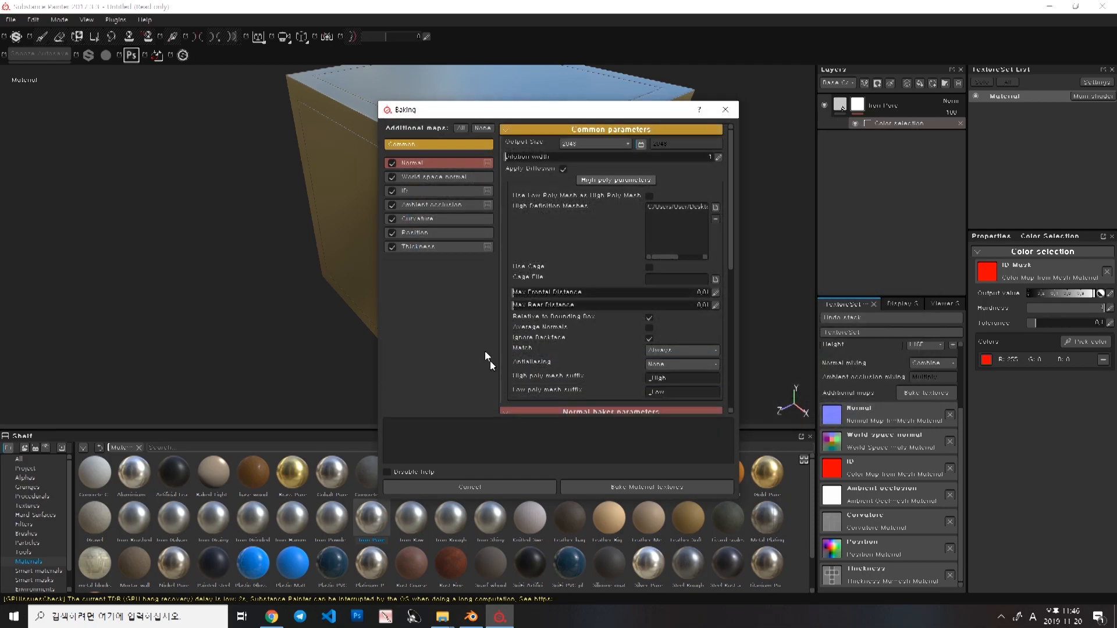
{"action": "left_click", "coordinate": [640, 488]}
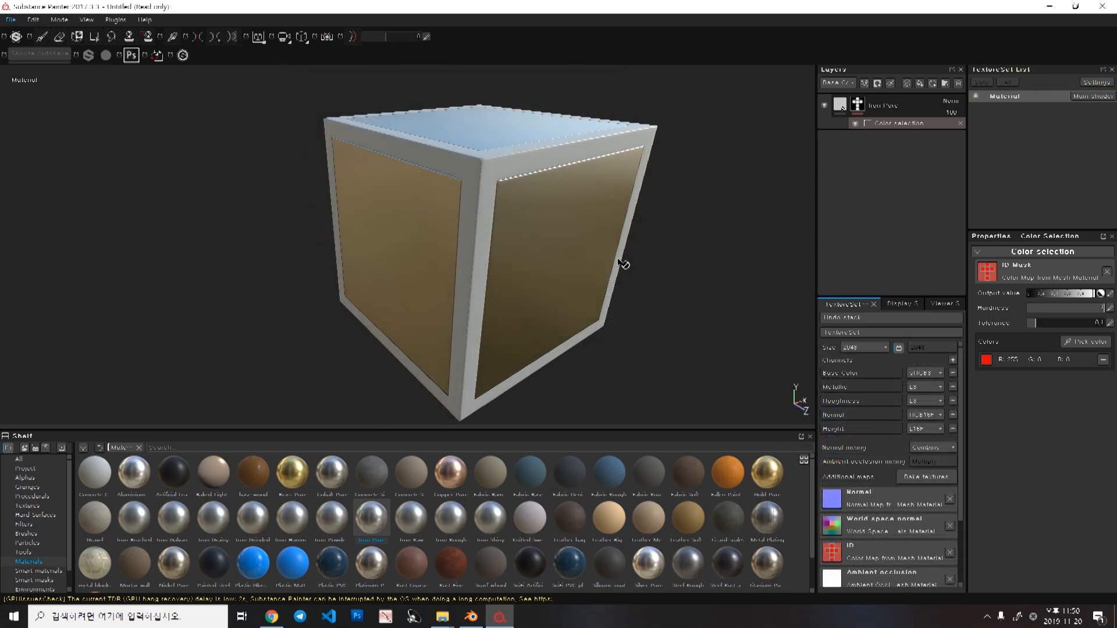
Step: Examine the baked cube and the ID map used by the texture set and by the Iron Pure layer's color selection
{"action": "left_click_drag", "start_coordinate": [631, 233], "coordinate": [448, 247], "text": "alt"}
{"action": "left_click_drag", "start_coordinate": [546, 261], "coordinate": [572, 209], "text": "alt"}
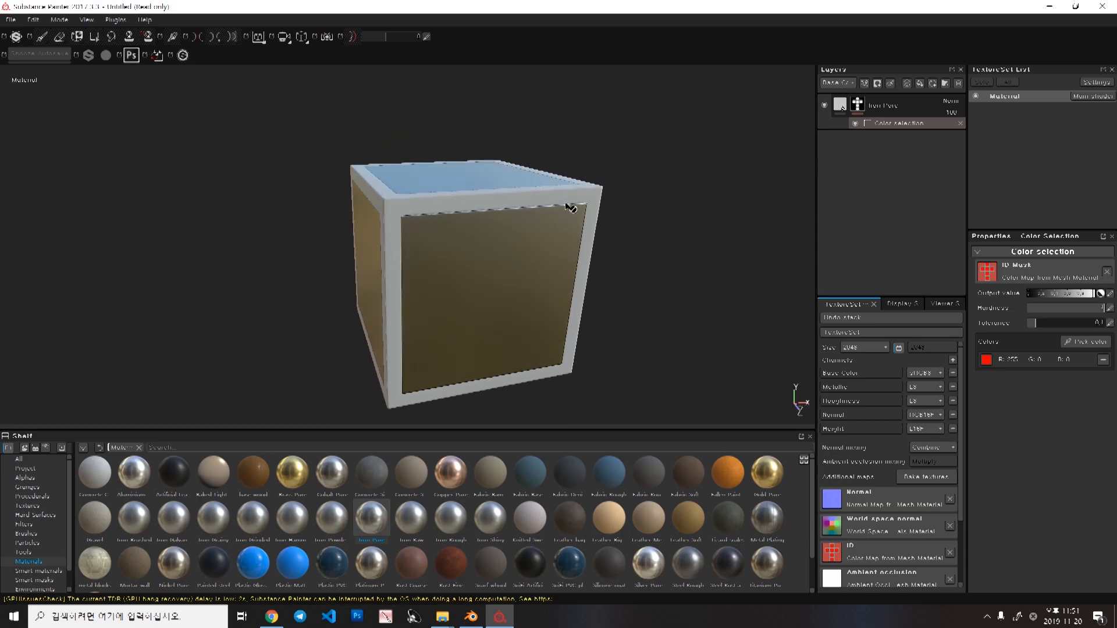
{"action": "left_click", "coordinate": [1105, 346]}
{"action": "left_click", "coordinate": [426, 236]}
{"action": "left_click_drag", "start_coordinate": [428, 237], "coordinate": [492, 222], "text": "alt"}
{"action": "left_click", "coordinate": [857, 553]}
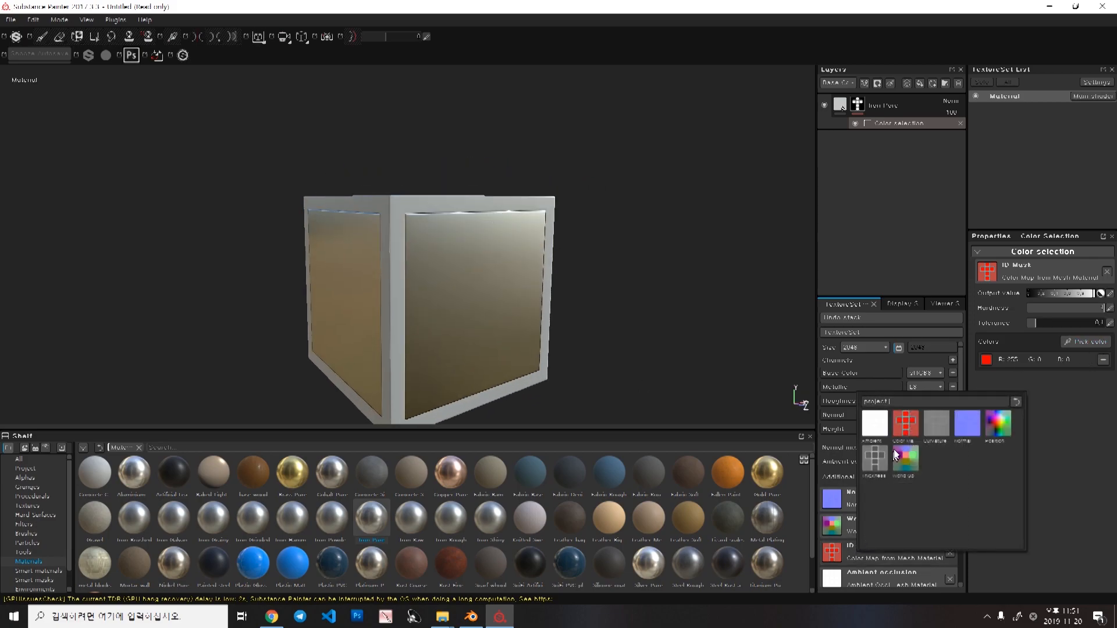
{"action": "left_click", "coordinate": [902, 424]}
{"action": "left_click", "coordinate": [881, 552]}
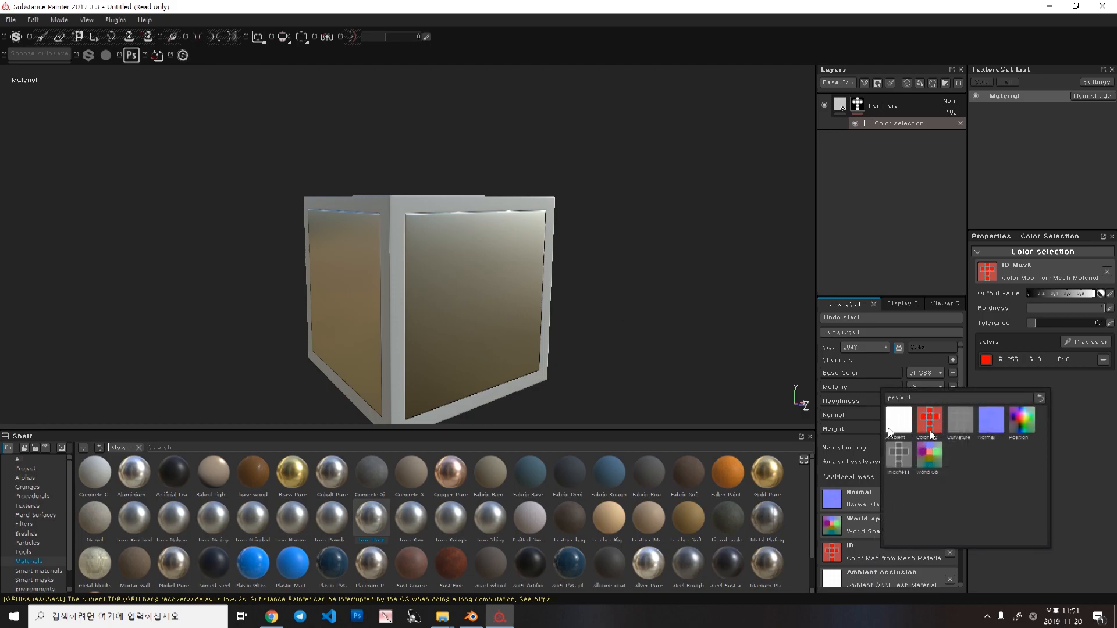
{"action": "left_click_drag", "start_coordinate": [495, 226], "coordinate": [495, 255], "text": "alt"}
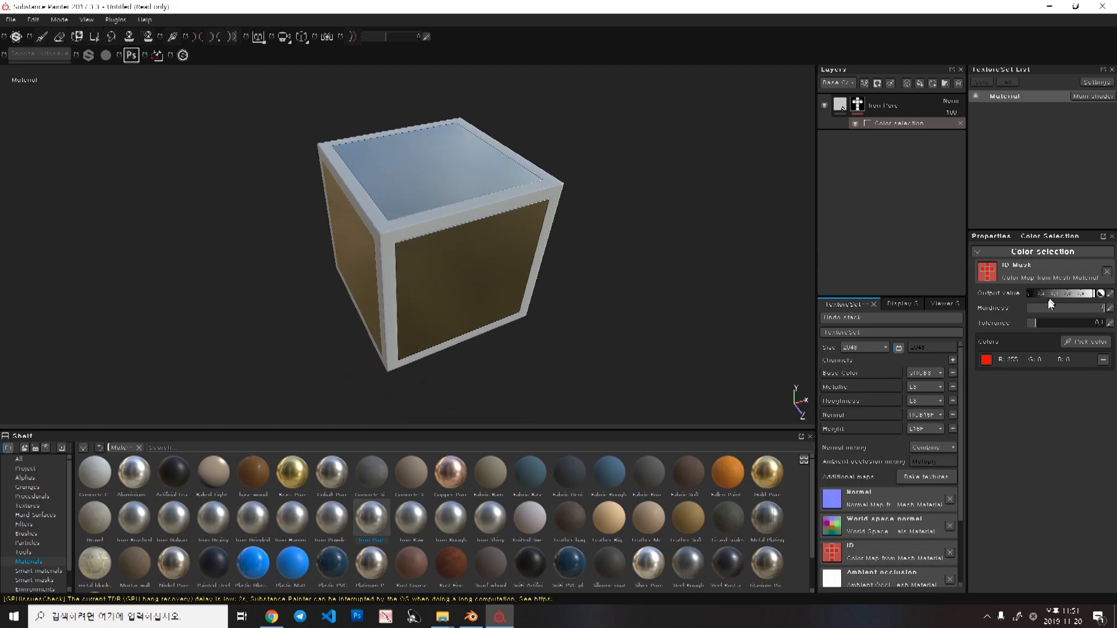
{"action": "left_click", "coordinate": [989, 275]}
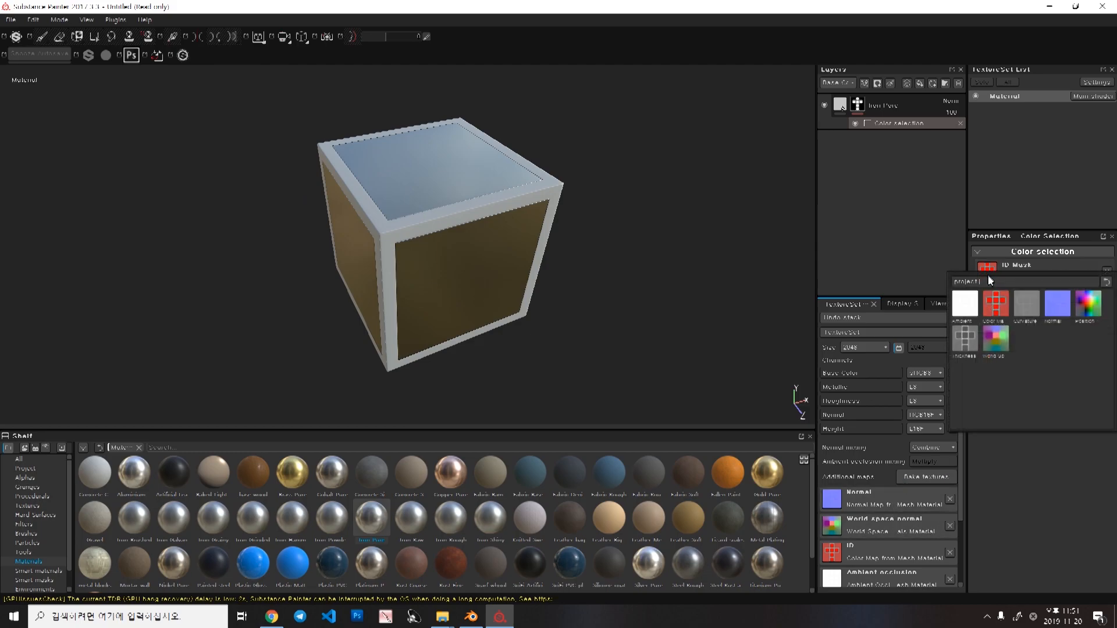
{"action": "left_click", "coordinate": [1052, 500]}
Step: Add a fill layer above Iron Pure and apply the metal_blocks material to it
{"action": "left_click_drag", "start_coordinate": [506, 267], "coordinate": [521, 233], "text": "alt"}
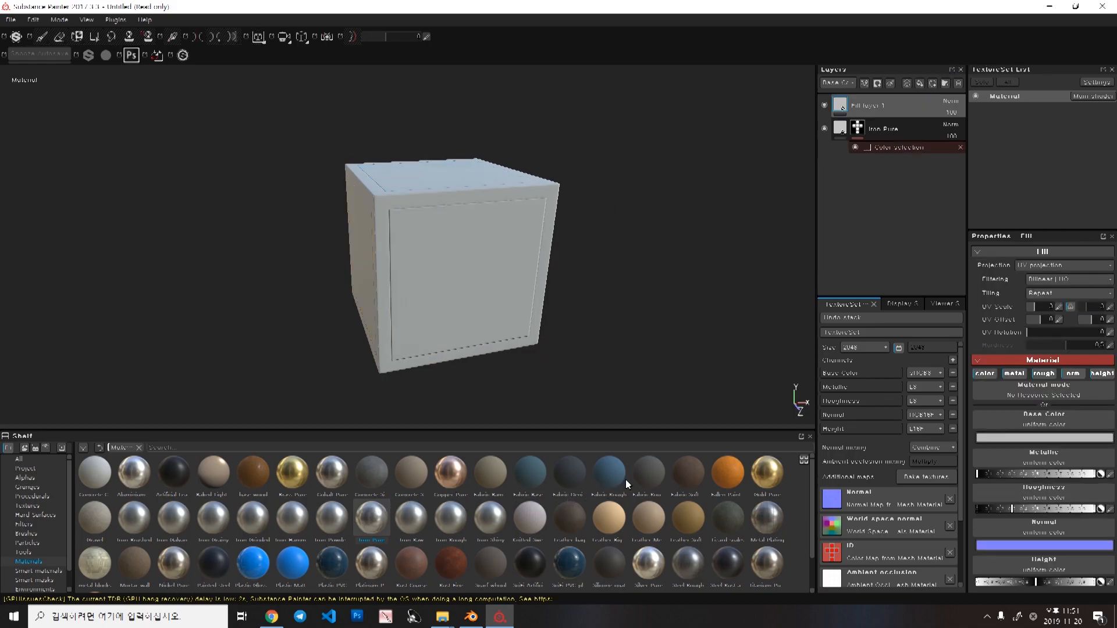
{"action": "left_click", "coordinate": [103, 571]}
{"action": "left_click_drag", "start_coordinate": [392, 388], "coordinate": [497, 301], "text": "alt"}
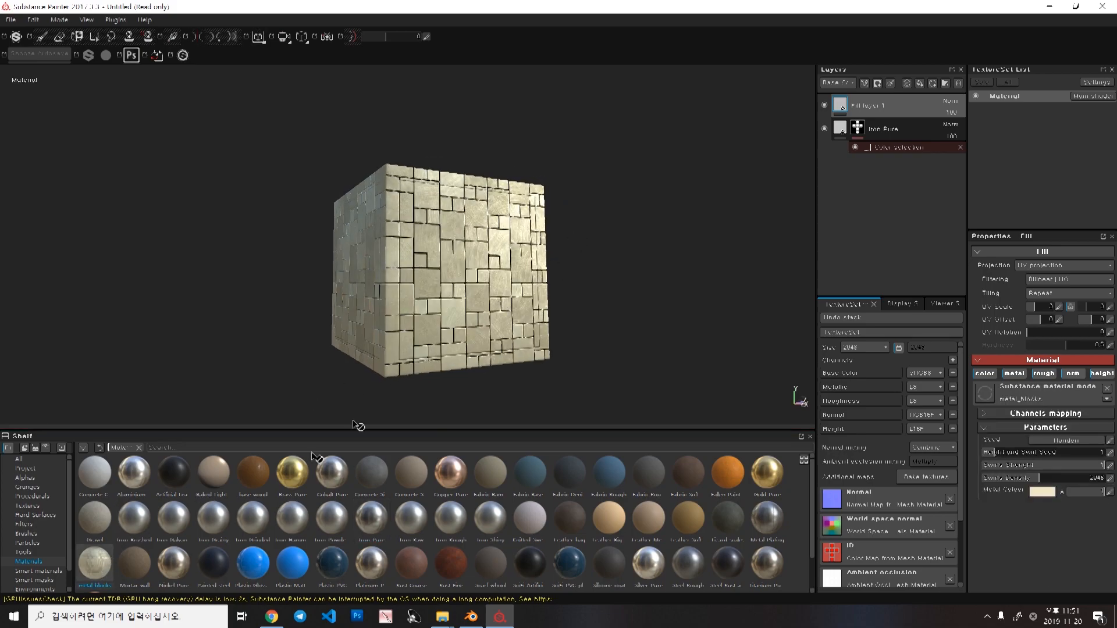
{"action": "left_click_drag", "start_coordinate": [509, 281], "coordinate": [492, 336], "text": "alt"}
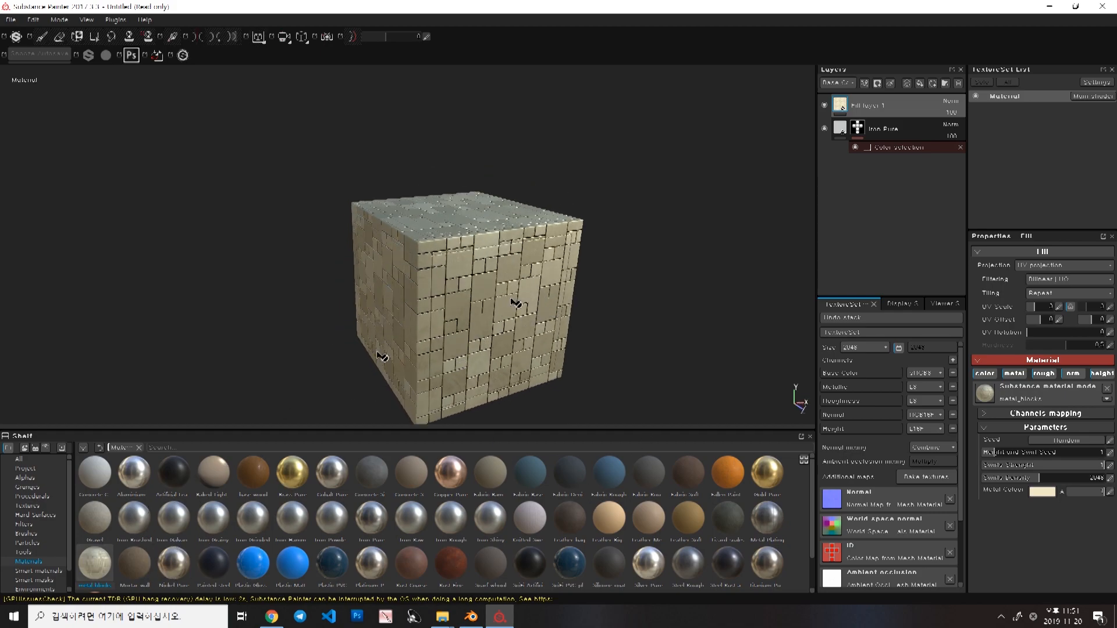
{"action": "scroll", "coordinate": [580, 280], "scroll_direction": "up", "scroll_amount": 3}
{"action": "middle_click_drag", "start_coordinate": [579, 276], "coordinate": [662, 244], "text": "alt"}
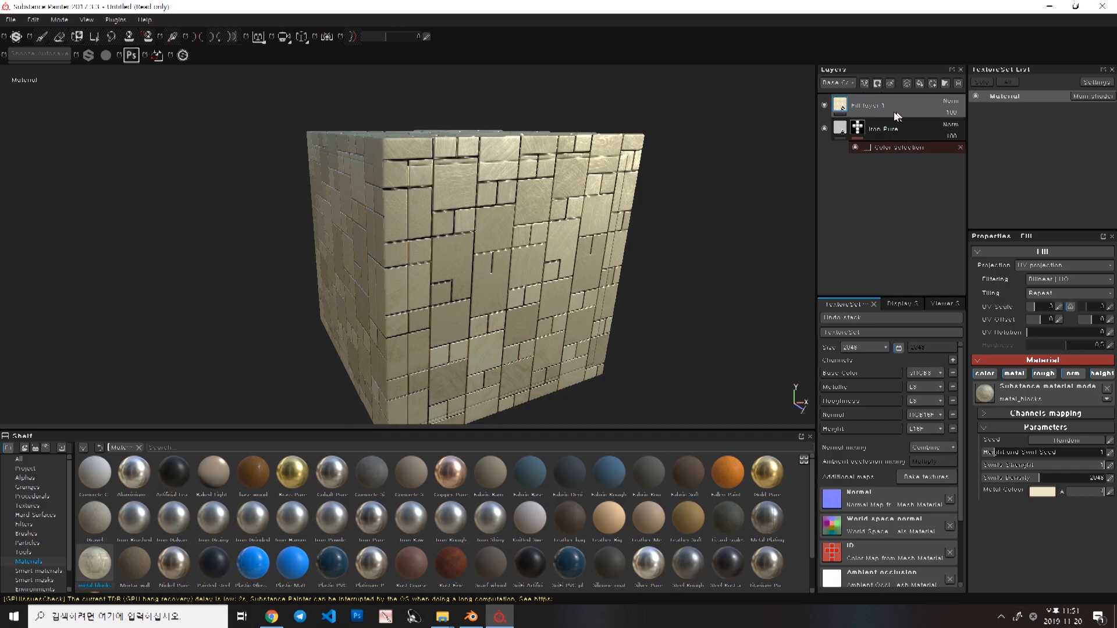
Step: Add a mask with color selection to the metal_blocks fill layer and pick the frame's cyan ID color
{"action": "right_click", "coordinate": [859, 107]}
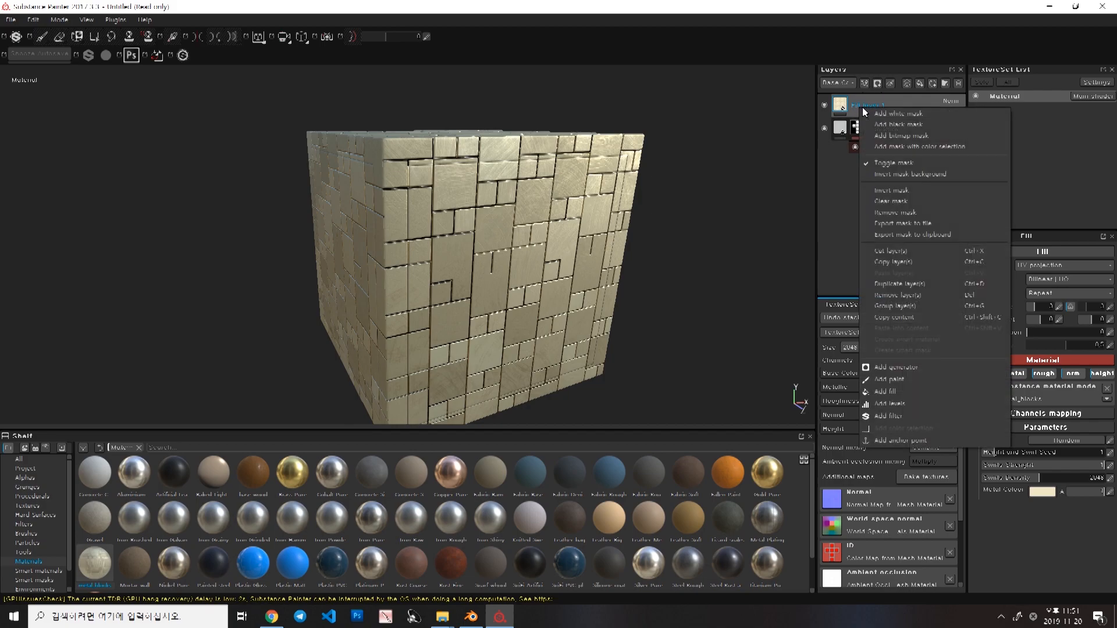
{"action": "left_click", "coordinate": [884, 146]}
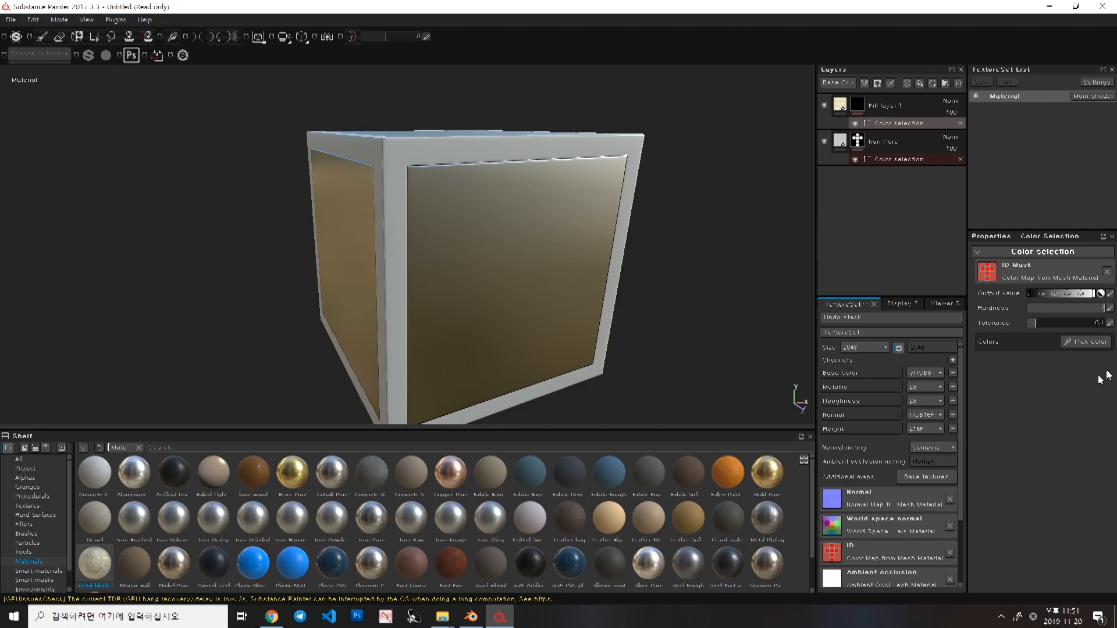
{"action": "left_click", "coordinate": [1085, 342]}
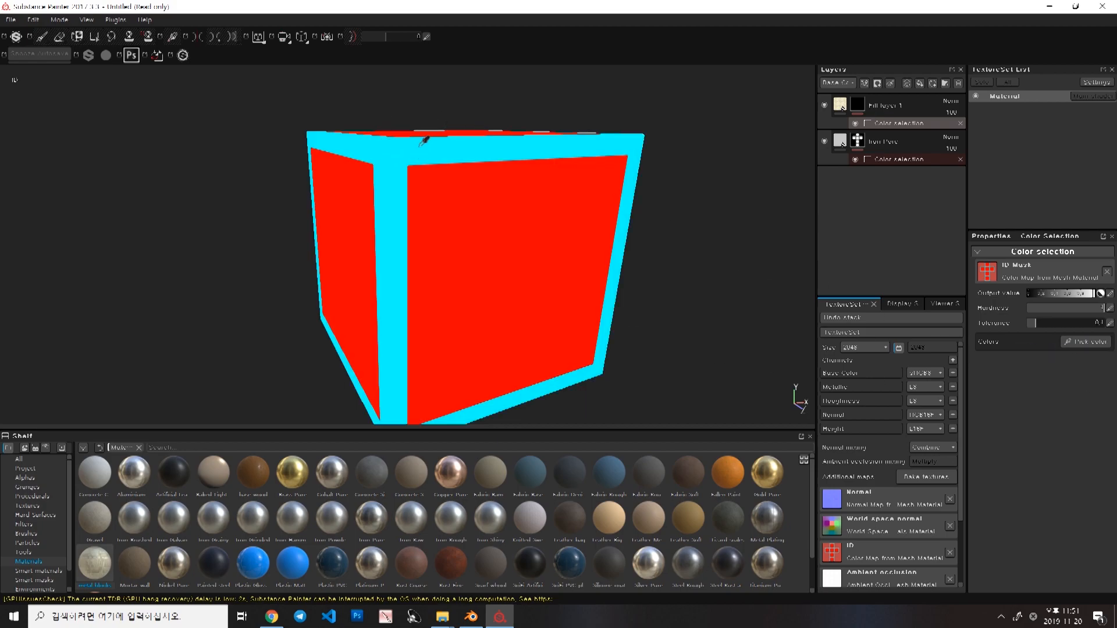
{"action": "left_click", "coordinate": [416, 170]}
Step: Inspect the masked block frame and the iron panels on the cube from several sides
{"action": "left_click_drag", "start_coordinate": [589, 180], "coordinate": [608, 196], "text": "alt"}
{"action": "scroll", "coordinate": [608, 196], "scroll_direction": "down", "scroll_amount": 4}
{"action": "scroll", "coordinate": [582, 207], "scroll_direction": "up", "scroll_amount": 3}
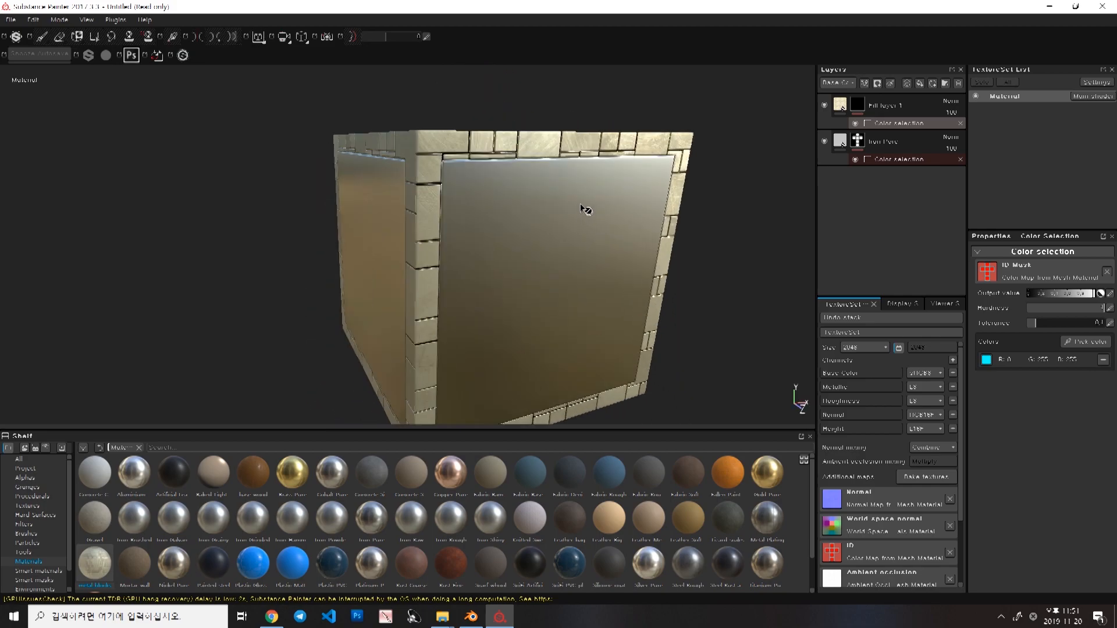
{"action": "left_click_drag", "start_coordinate": [703, 219], "coordinate": [730, 180], "text": "alt"}
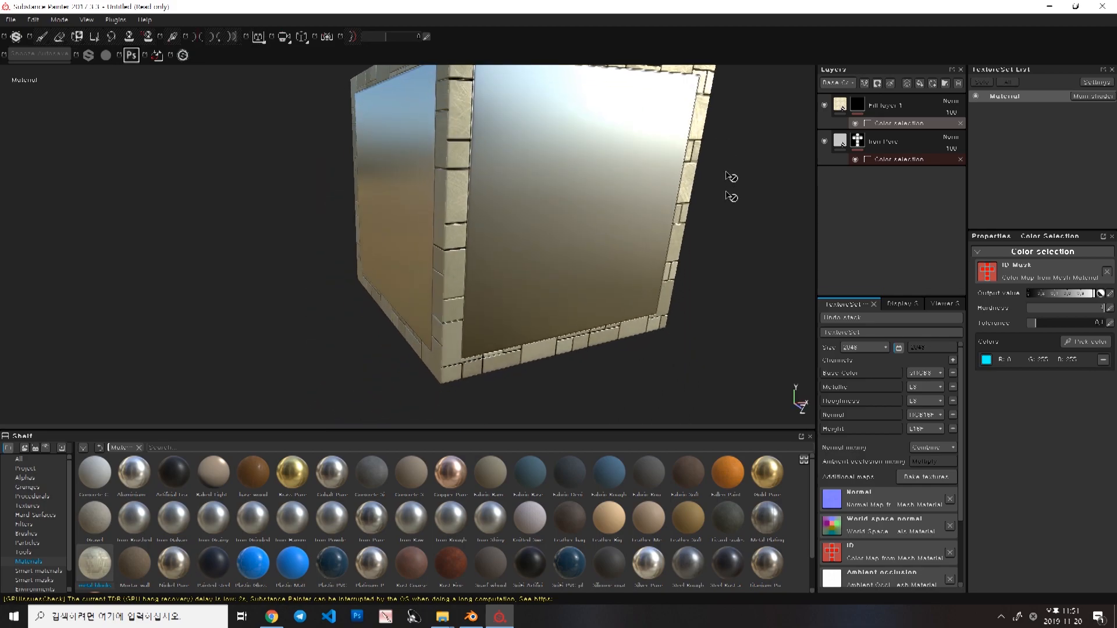
{"action": "left_click_drag", "start_coordinate": [519, 123], "coordinate": [590, 200], "text": "alt"}
{"action": "left_click_drag", "start_coordinate": [479, 228], "coordinate": [591, 242], "text": "alt"}
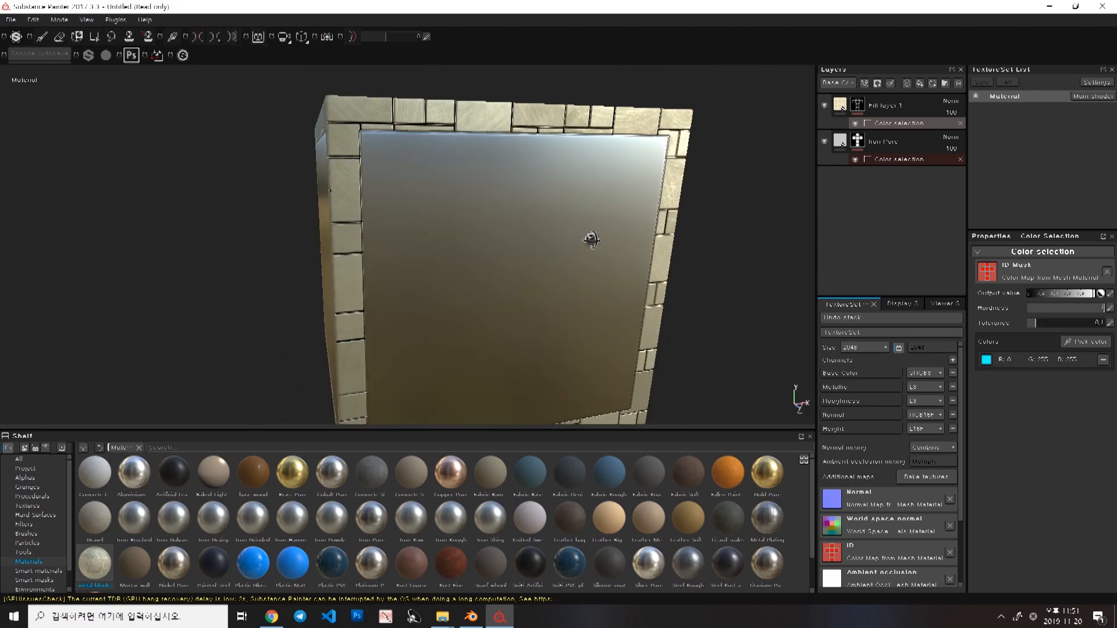
{"action": "left_click_drag", "start_coordinate": [393, 163], "coordinate": [568, 231], "text": "alt"}
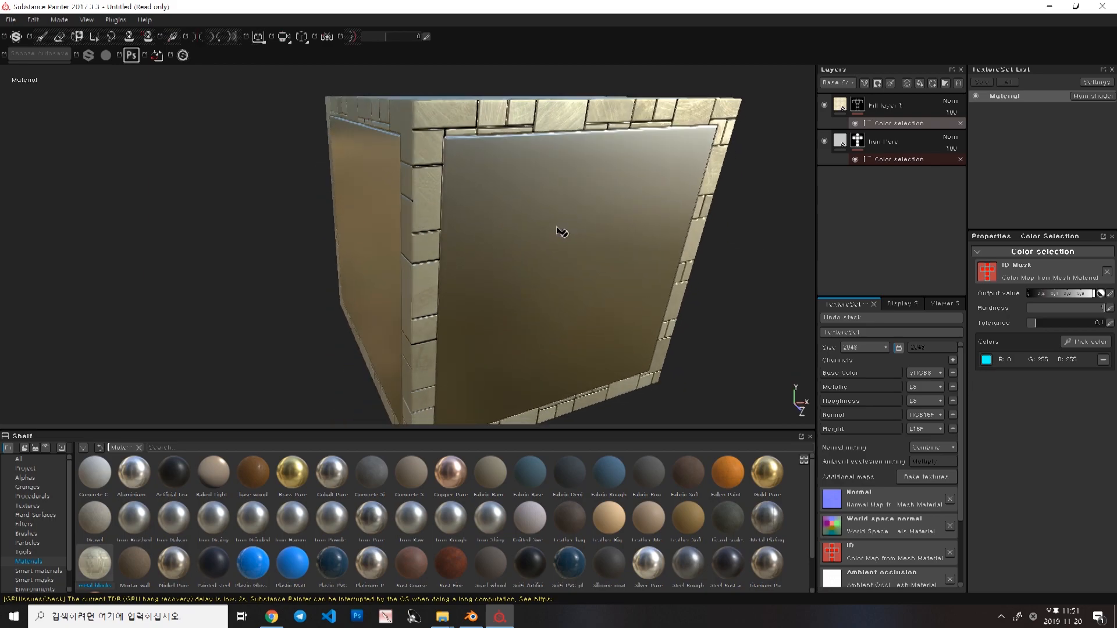
Step: Add another fill layer on top of the stack and give it a black mask
{"action": "left_click", "coordinate": [935, 98]}
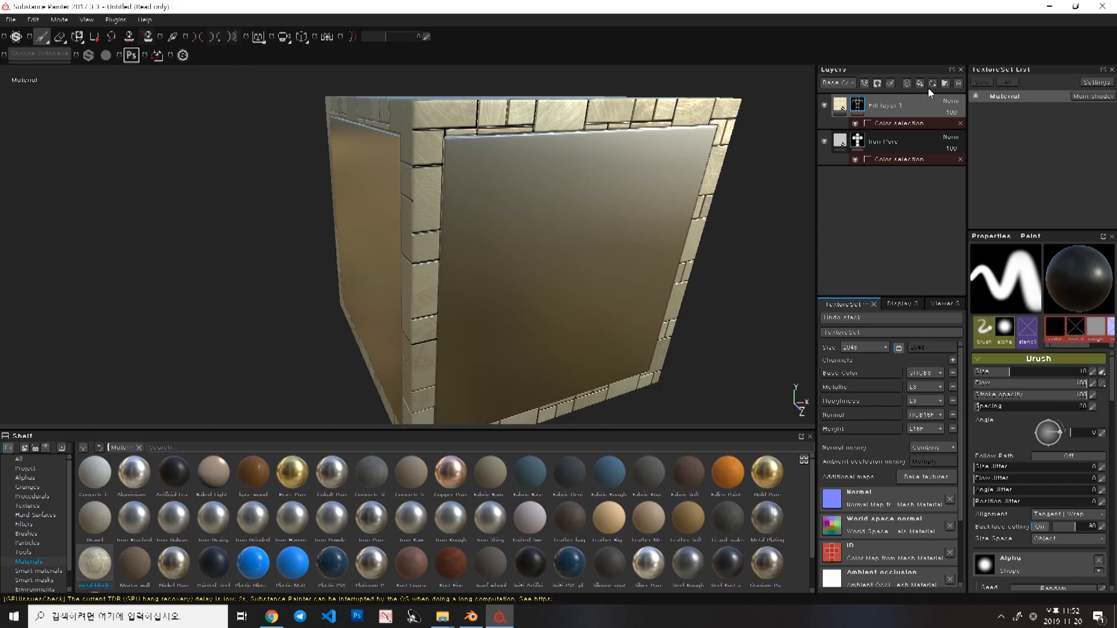
{"action": "left_click", "coordinate": [920, 84]}
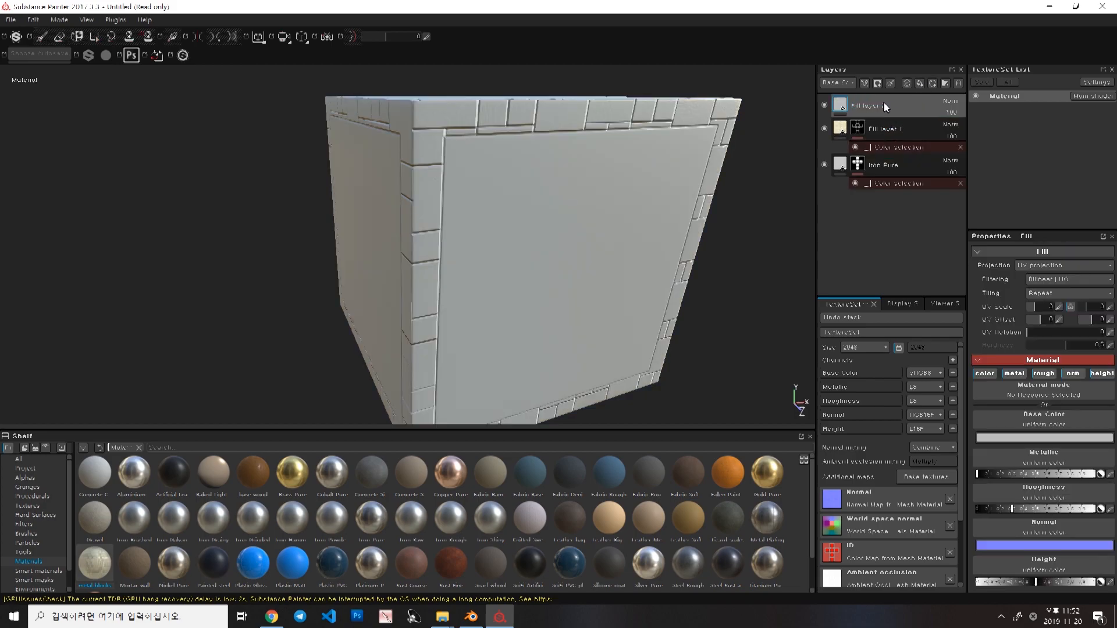
{"action": "right_click", "coordinate": [906, 108]}
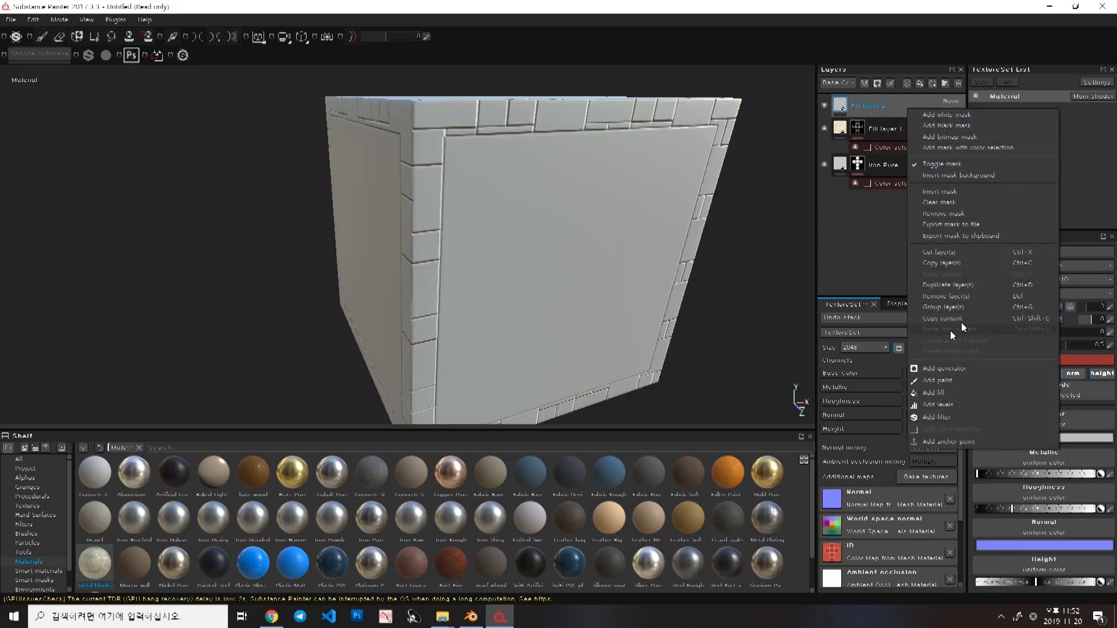
{"action": "left_click", "coordinate": [938, 125]}
Step: Add a generator to the top fill layer's mask, set it to MG Metal Edge Wear, and check the worn edges around the cube
{"action": "right_click", "coordinate": [900, 99]}
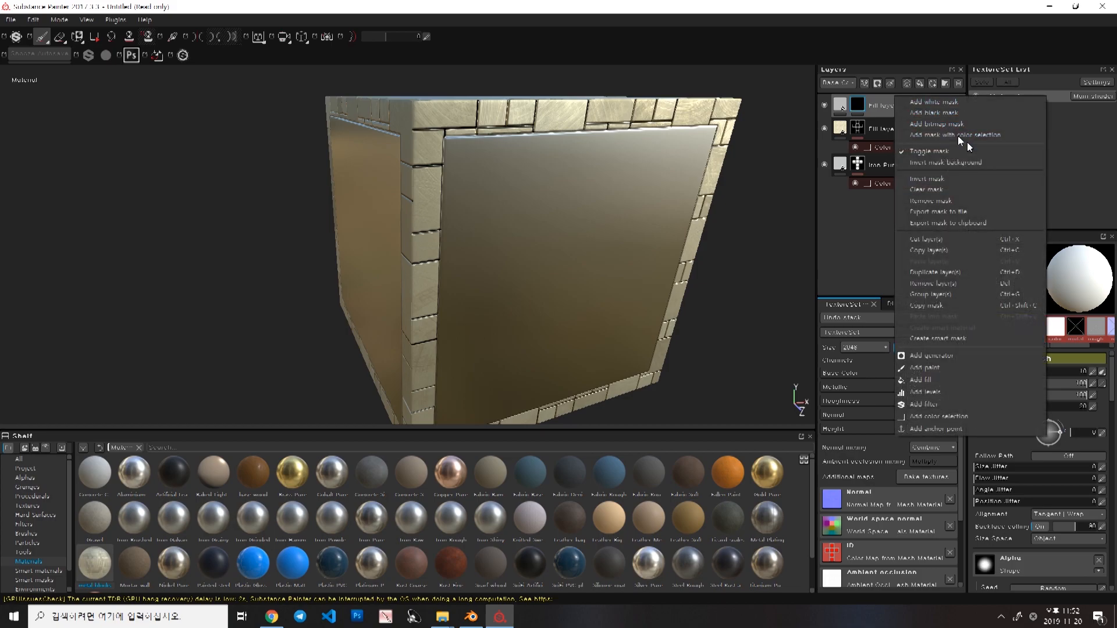
{"action": "left_click", "coordinate": [959, 352]}
{"action": "left_click", "coordinate": [1034, 263]}
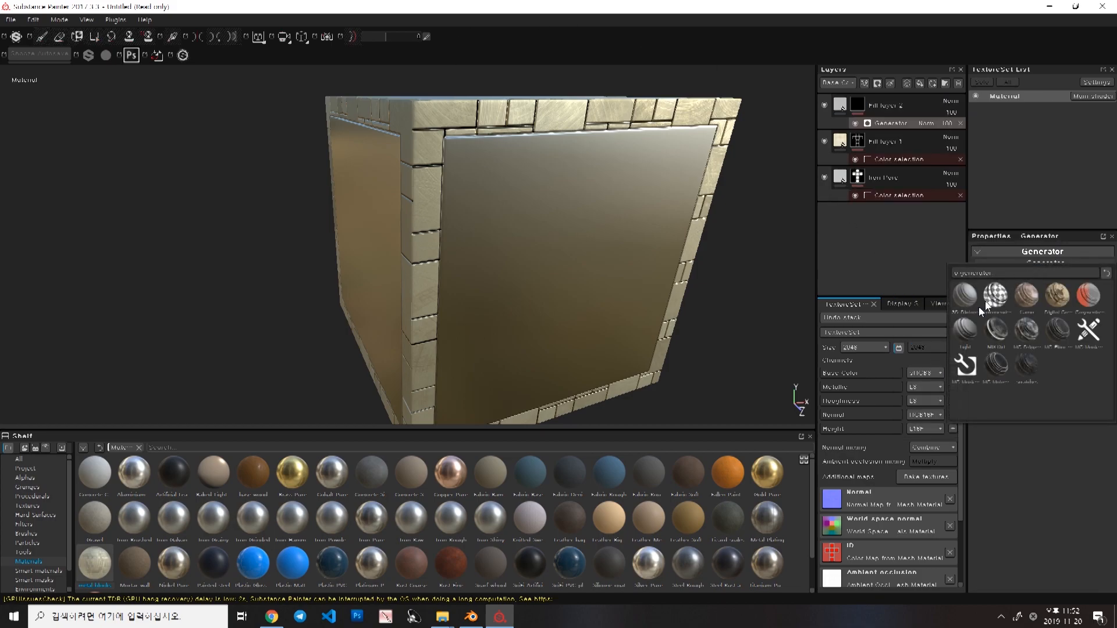
{"action": "left_click", "coordinate": [984, 368]}
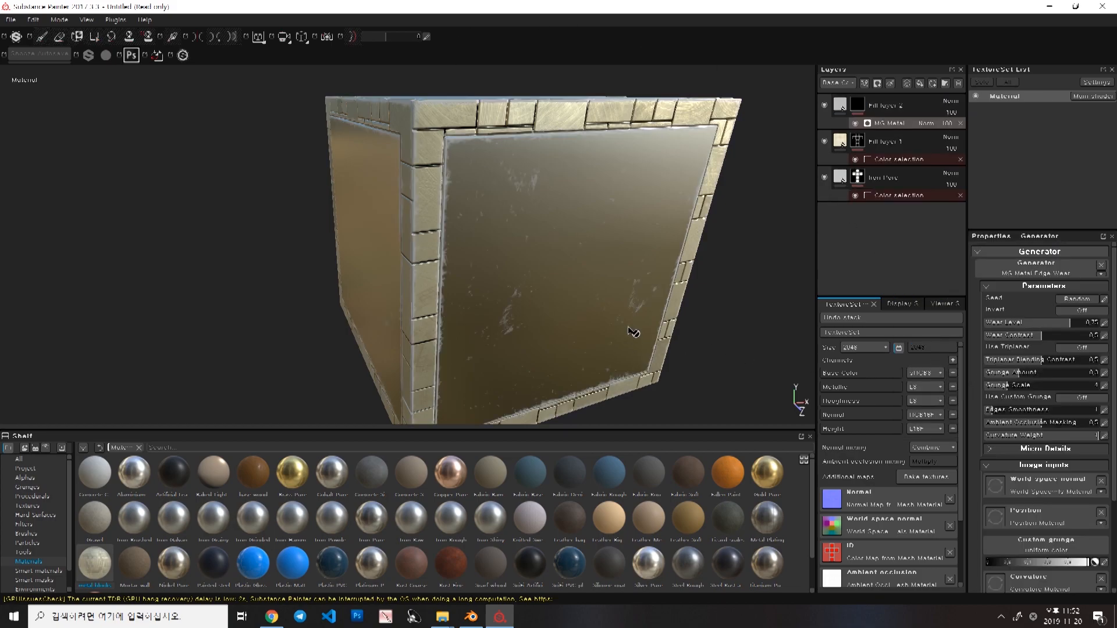
{"action": "left_click_drag", "start_coordinate": [510, 202], "coordinate": [402, 317], "text": "alt"}
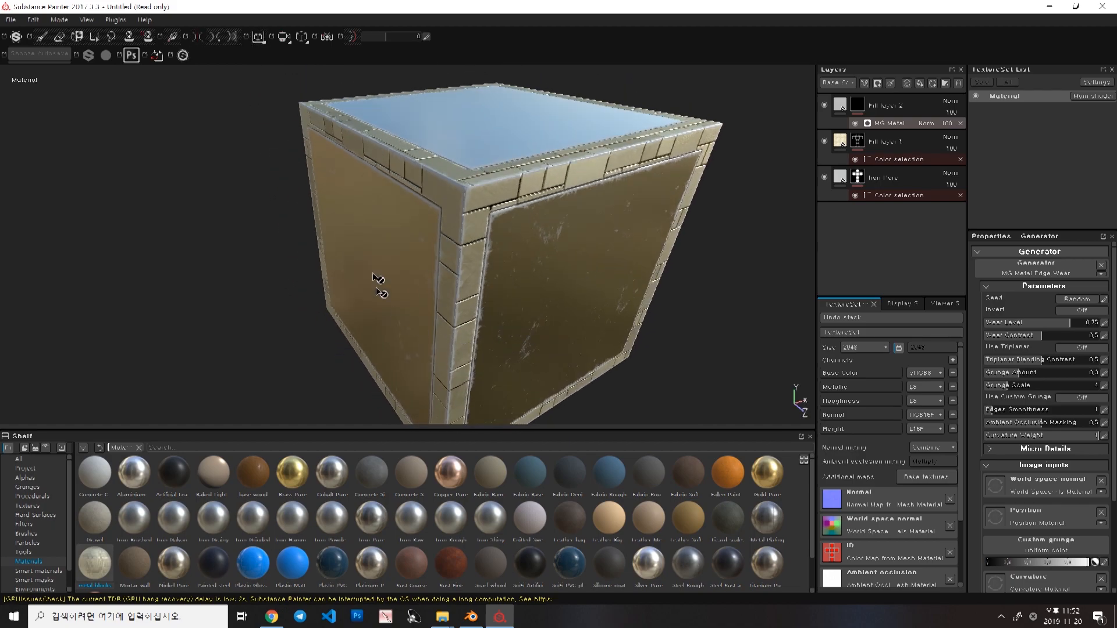
{"action": "left_click_drag", "start_coordinate": [520, 202], "coordinate": [445, 156], "text": "alt"}
{"action": "left_click_drag", "start_coordinate": [532, 245], "coordinate": [351, 196], "text": "alt"}
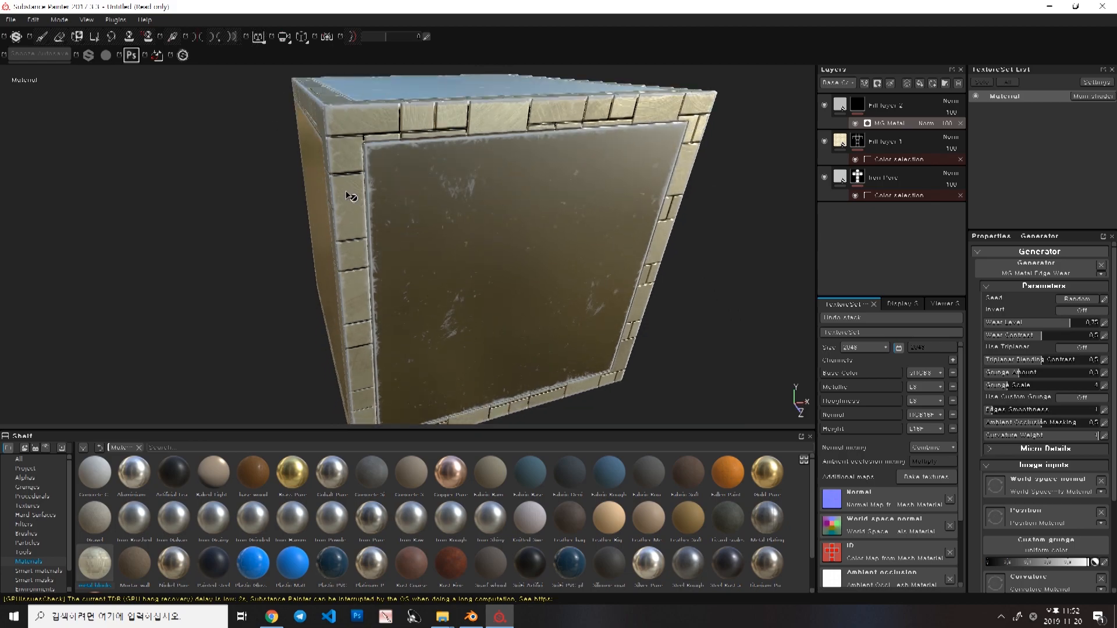
Step: Add a folder on top of the layer stack, mask it with color selection, and pick the panels' red ID color
{"action": "left_click", "coordinate": [945, 85]}
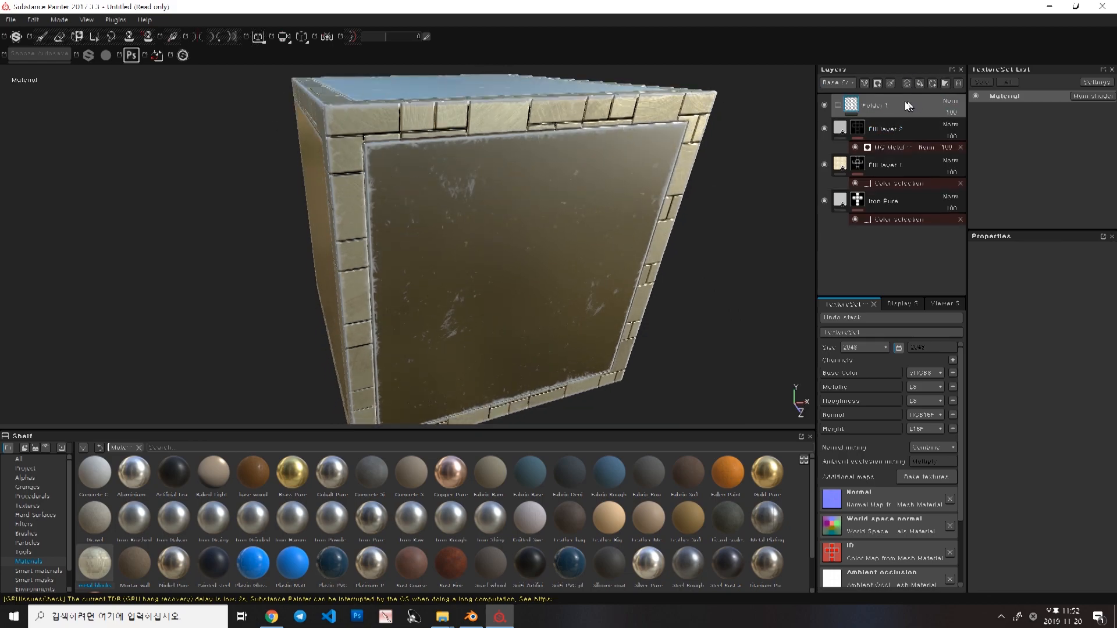
{"action": "right_click", "coordinate": [881, 109]}
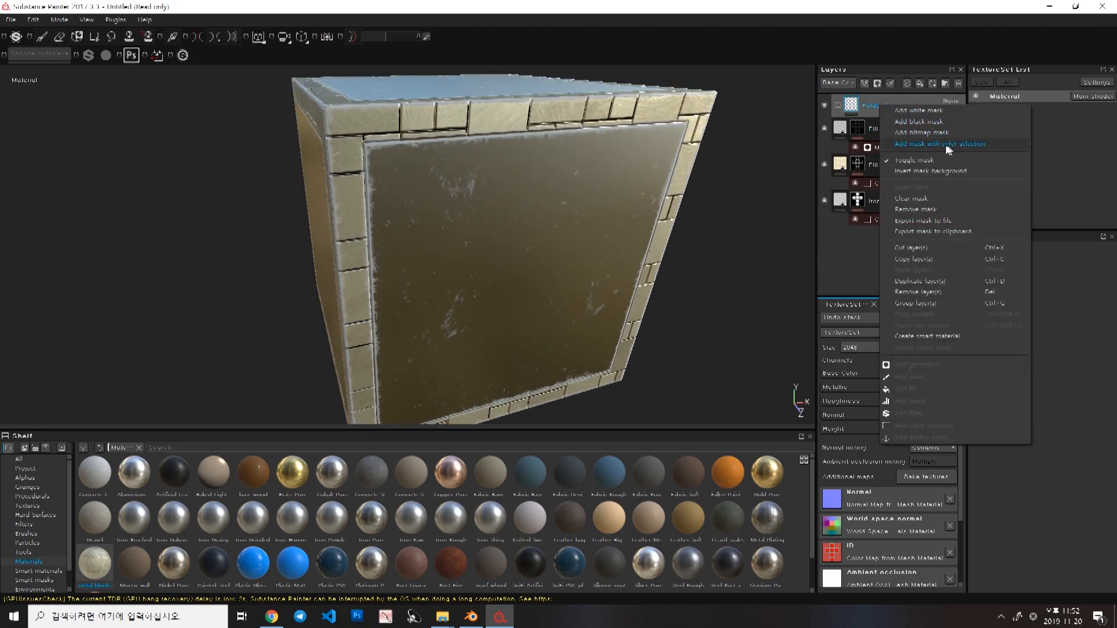
{"action": "left_click", "coordinate": [923, 145]}
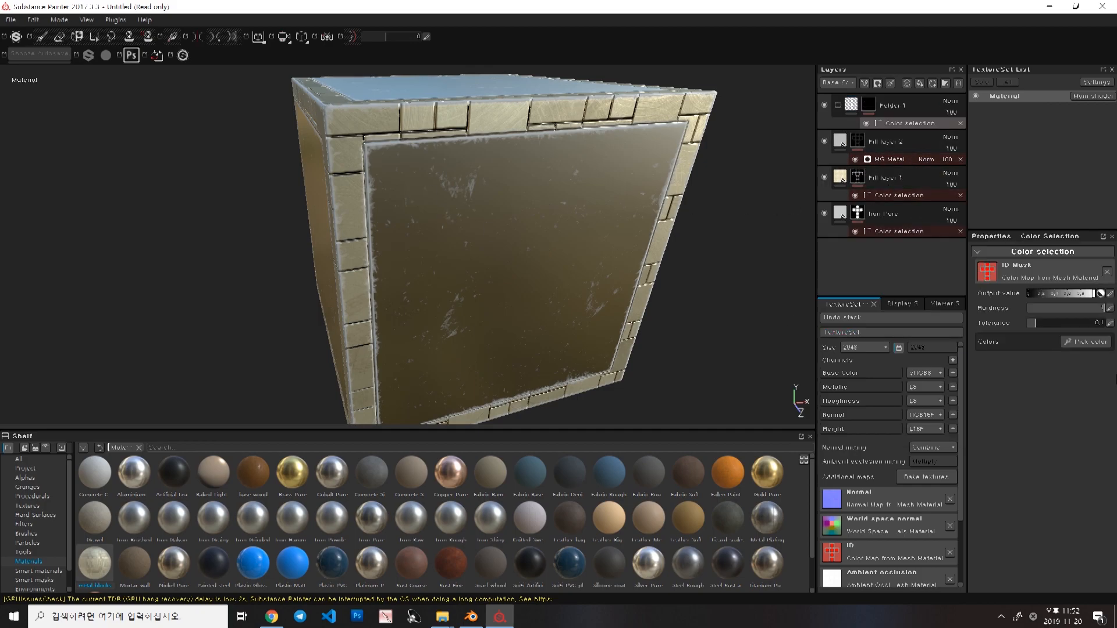
{"action": "left_click", "coordinate": [1086, 342]}
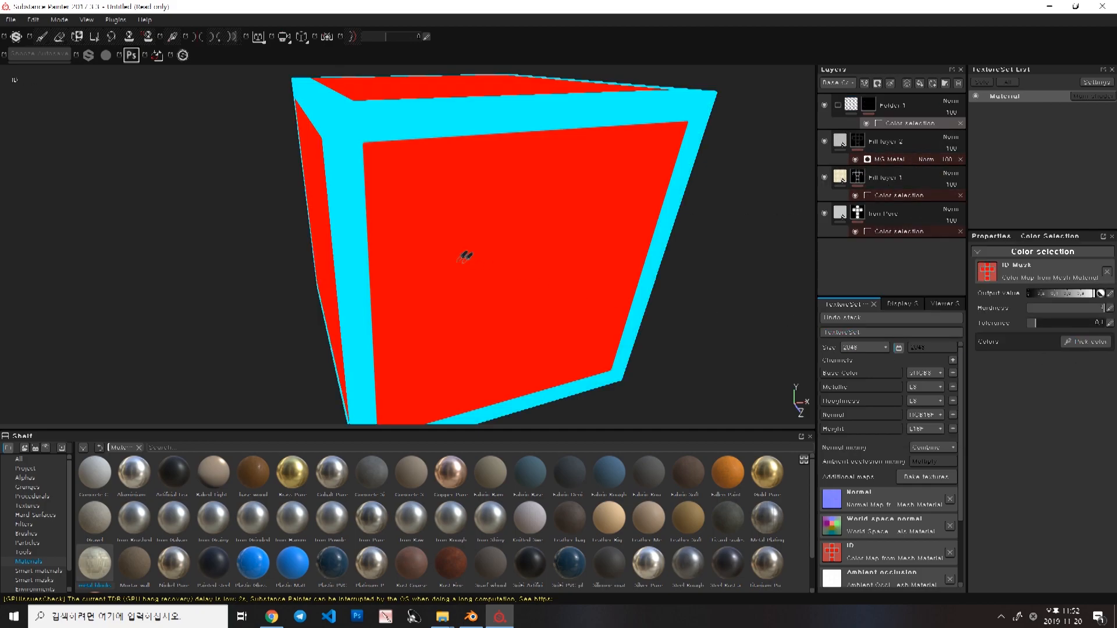
{"action": "left_click", "coordinate": [551, 174]}
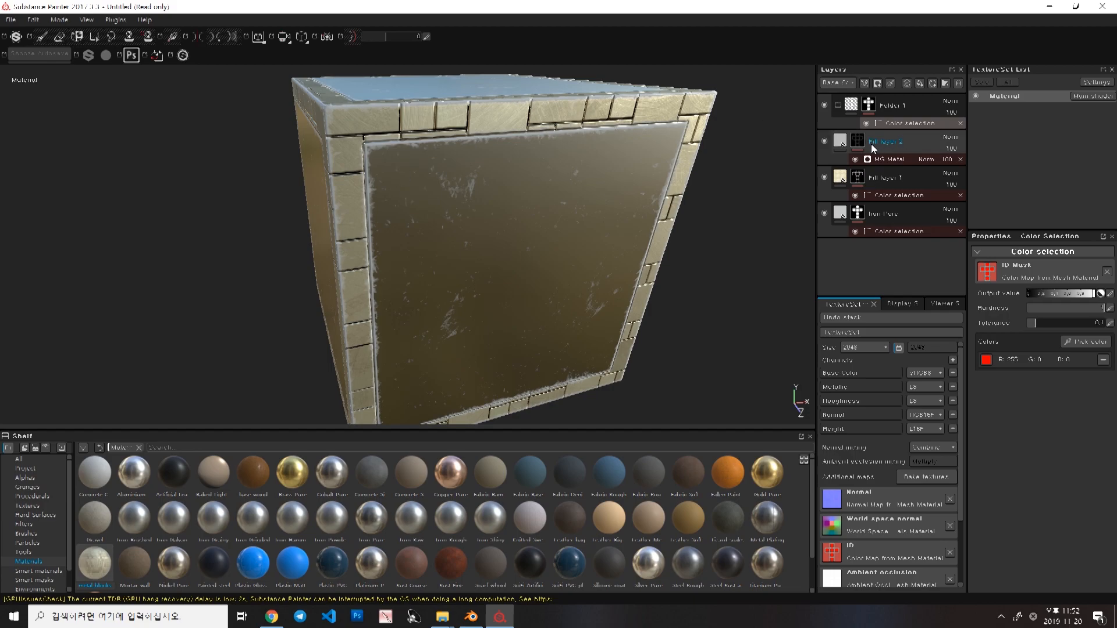
Step: Move the edge-wear fill layer into the masked folder and check the wear on the cube's panels and block frame
{"action": "mouse_move", "coordinate": [879, 148]}
{"action": "left_mouse_down"}
{"action": "mouse_move", "coordinate": [903, 116]}
{"action": "mouse_move", "coordinate": [896, 106]}
{"action": "left_mouse_up"}
{"action": "left_click_drag", "start_coordinate": [495, 200], "coordinate": [532, 174], "text": "alt"}
{"action": "mouse_move", "coordinate": [564, 230]}
{"action": "left_mouse_down", "text": "alt"}
{"action": "mouse_move", "coordinate": [418, 263]}
{"action": "mouse_move", "coordinate": [543, 232]}
{"action": "mouse_move", "coordinate": [610, 130]}
{"action": "mouse_move", "coordinate": [531, 249]}
{"action": "mouse_move", "coordinate": [560, 221]}
{"action": "mouse_move", "coordinate": [445, 301]}
{"action": "mouse_move", "coordinate": [568, 232]}
{"action": "left_mouse_up", "text": "alt"}
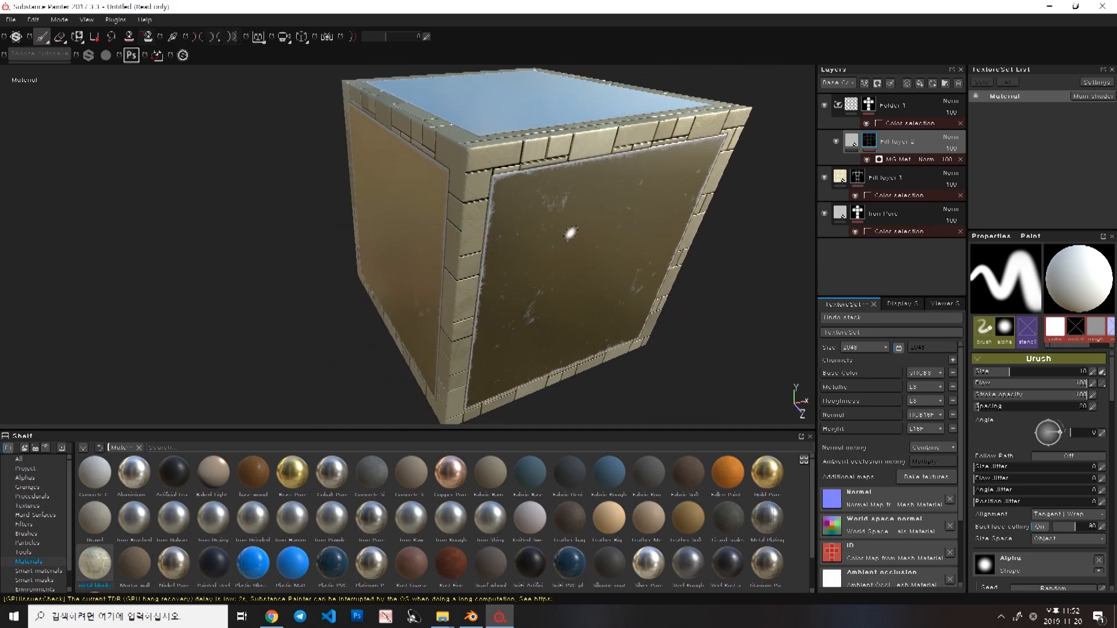
{"action": "left_click", "coordinate": [901, 159]}
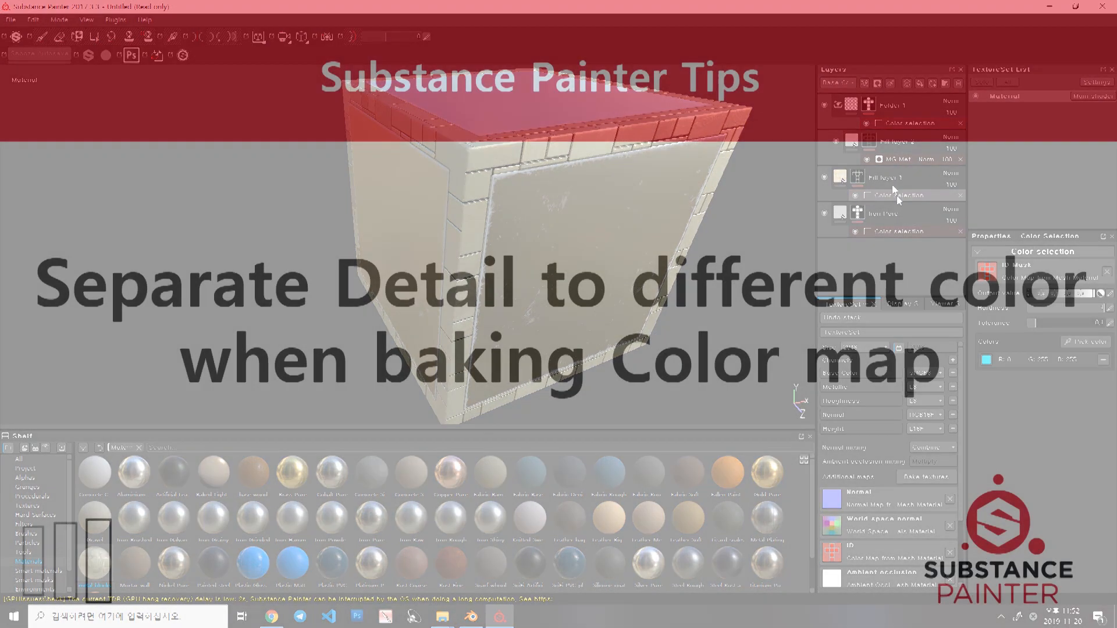